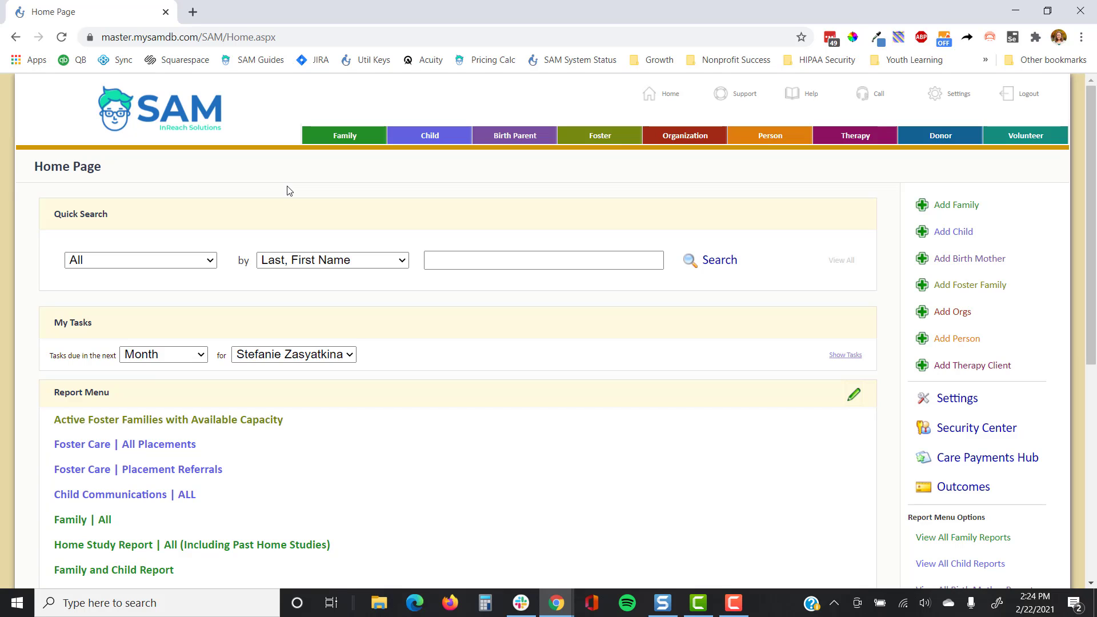
Open the Foster Home Payment rate details from the payment types overview of the Care Payments Hub.
{"action": "left_click", "coordinate": [946, 95]}
{"action": "left_click", "coordinate": [658, 230]}
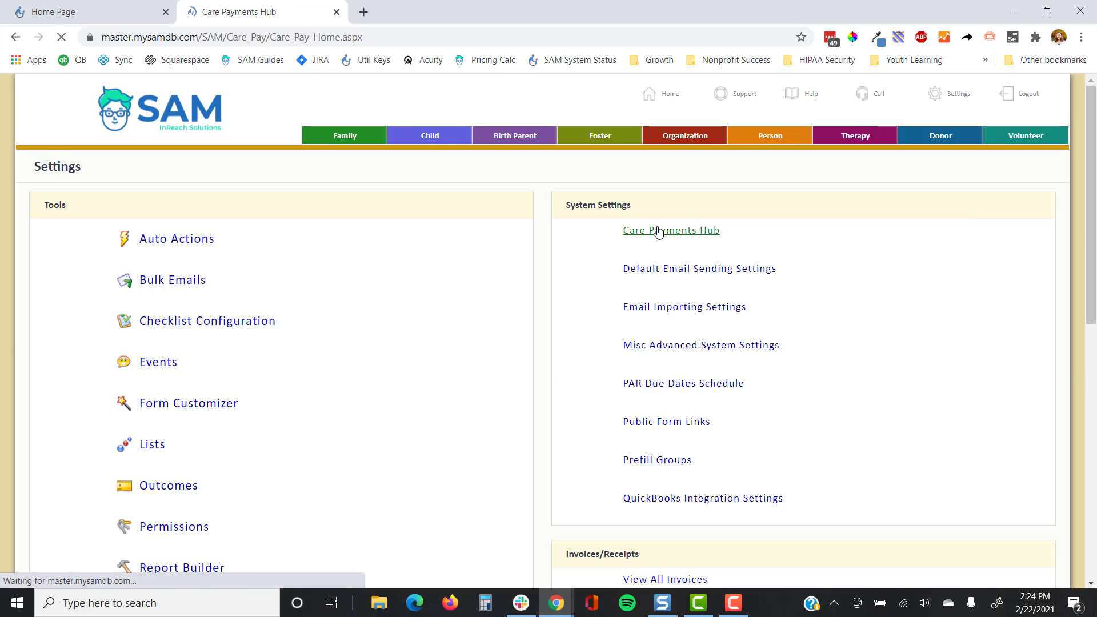
{"action": "left_click", "coordinate": [970, 340]}
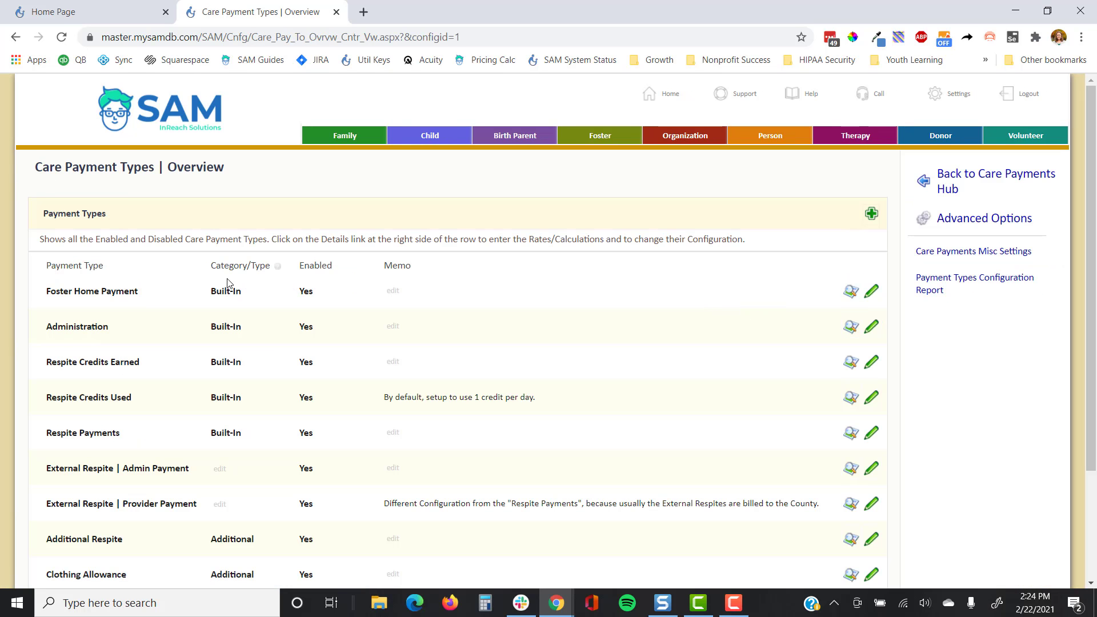
{"action": "left_click_drag", "start_coordinate": [143, 292], "coordinate": [43, 305]}
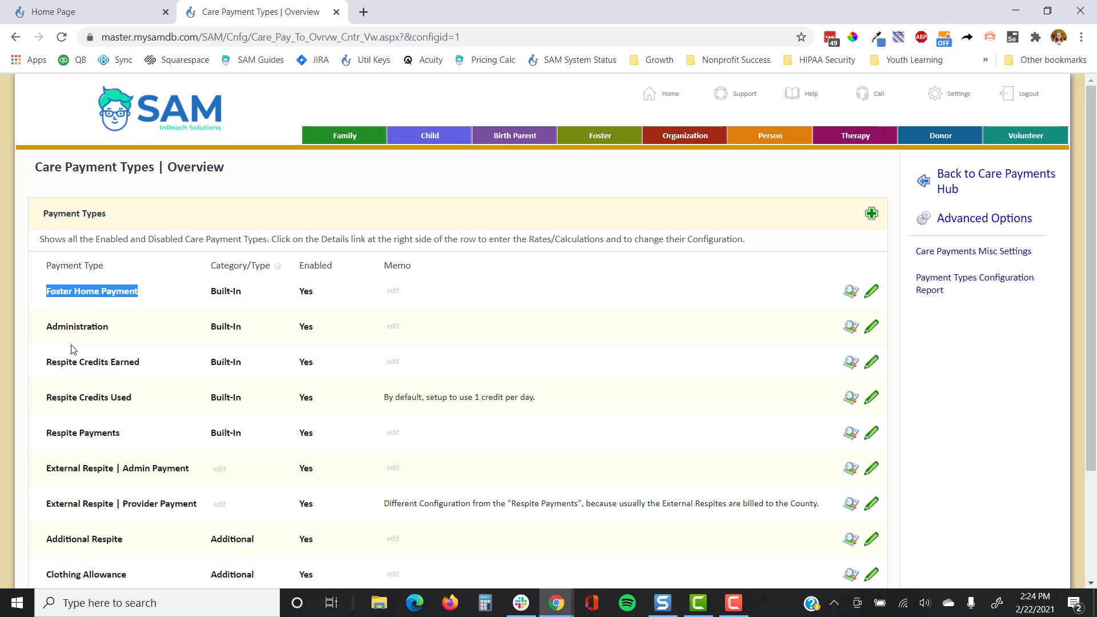
{"action": "left_click", "coordinate": [149, 318]}
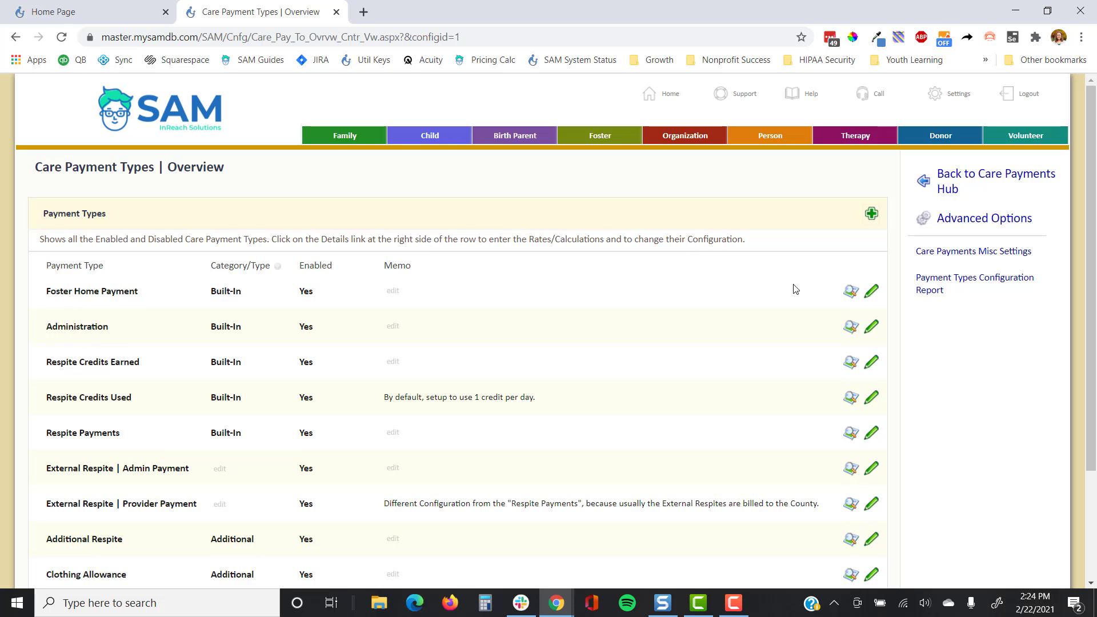
{"action": "left_click", "coordinate": [852, 293]}
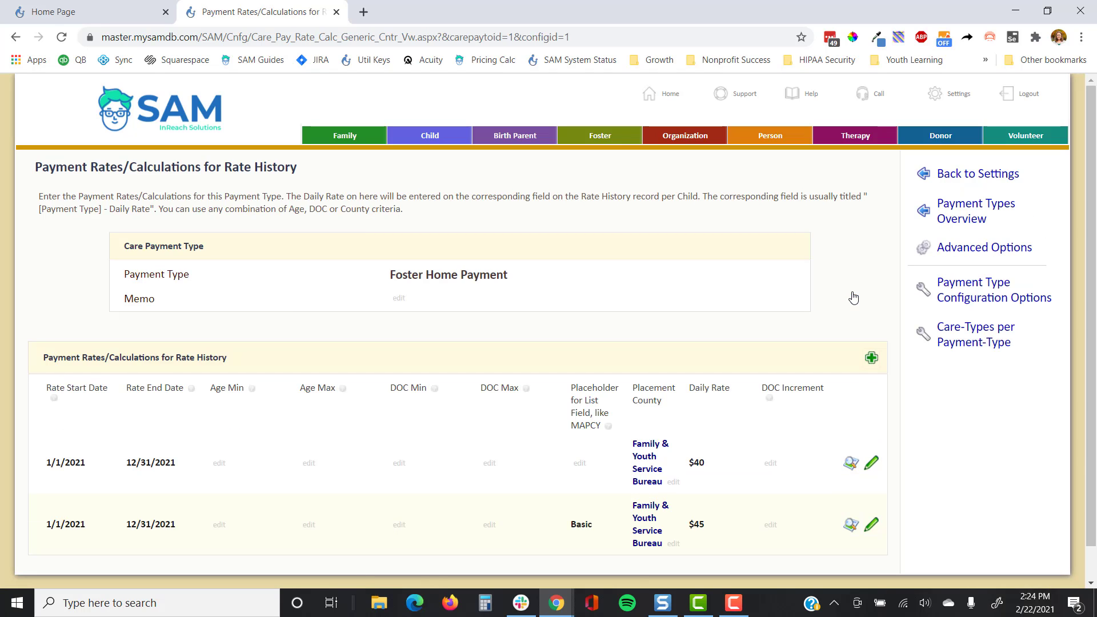
Add a new payment rate with a start date of 1/1/2021 and an end date of 12/31/2021.
{"action": "left_click", "coordinate": [872, 358]}
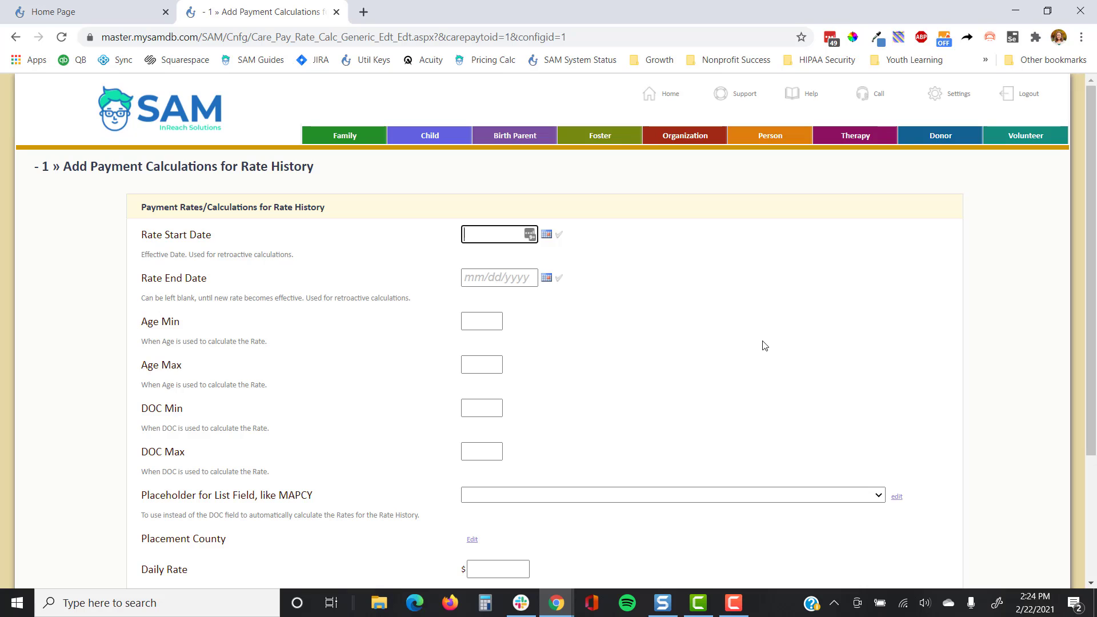
{"action": "type", "text": "1/1/2021"}
{"action": "key", "text": "Tab"}
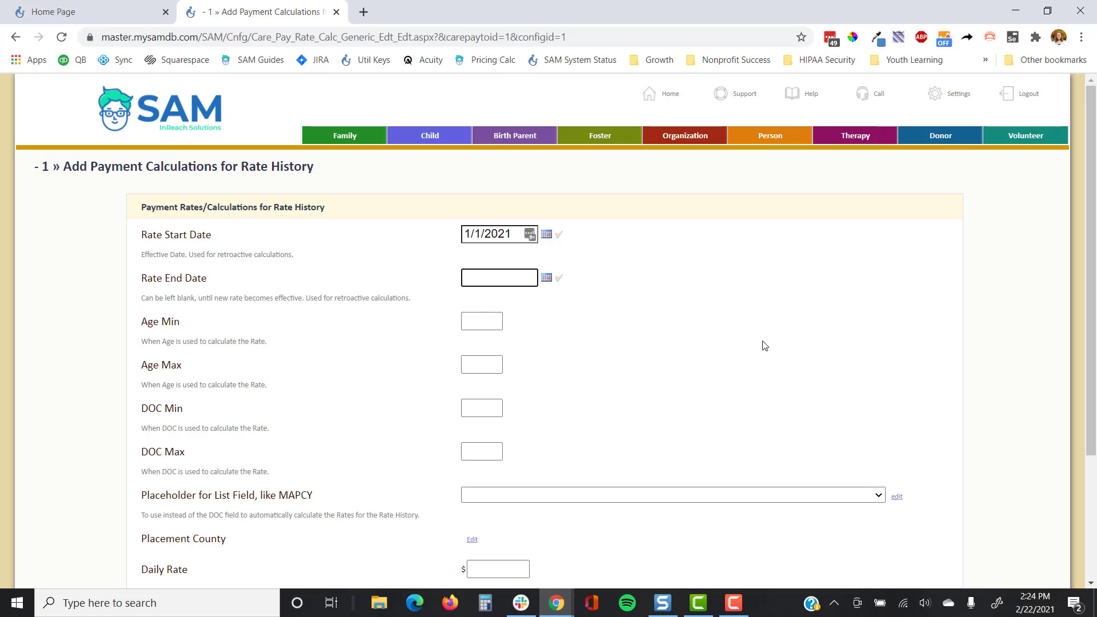
{"action": "type", "text": "12/31/2021"}
{"action": "scroll", "coordinate": [657, 400], "scroll_direction": "down", "scroll_amount": 3}
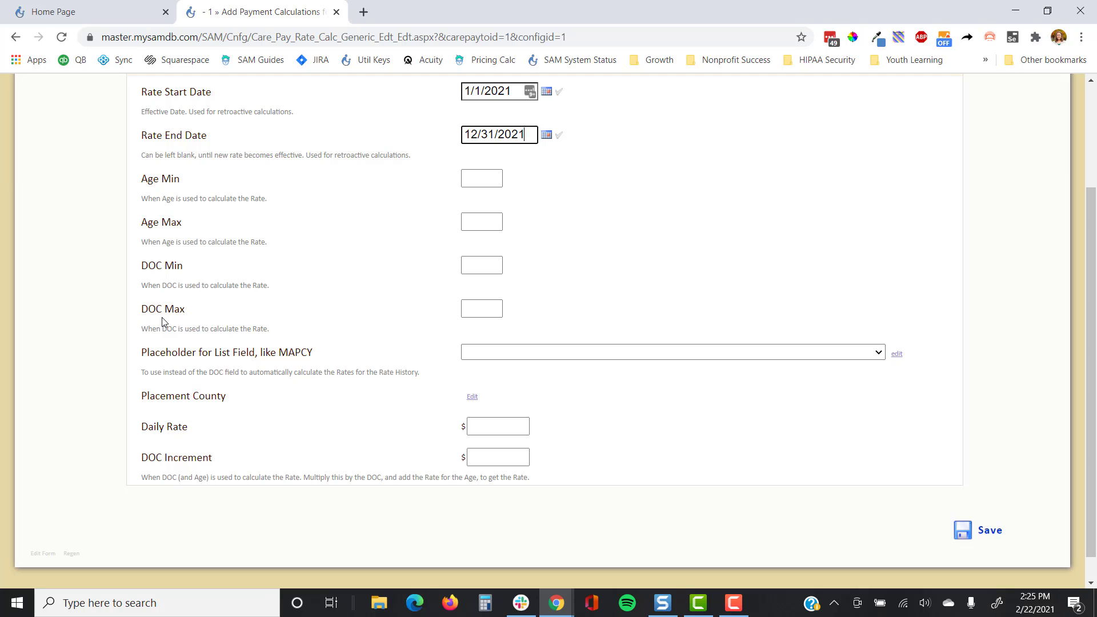
Set the new rate's MAPCY placeholder to Intensive Care and its daily rate to $65.
{"action": "left_click", "coordinate": [485, 267]}
{"action": "left_click", "coordinate": [482, 352]}
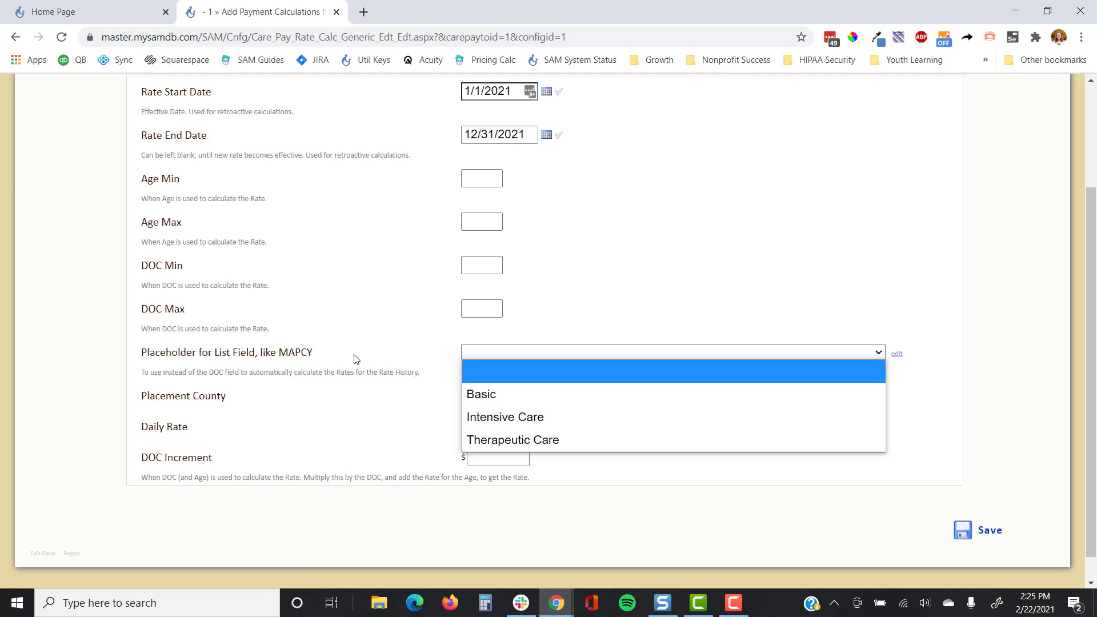
{"action": "left_click", "coordinate": [505, 419]}
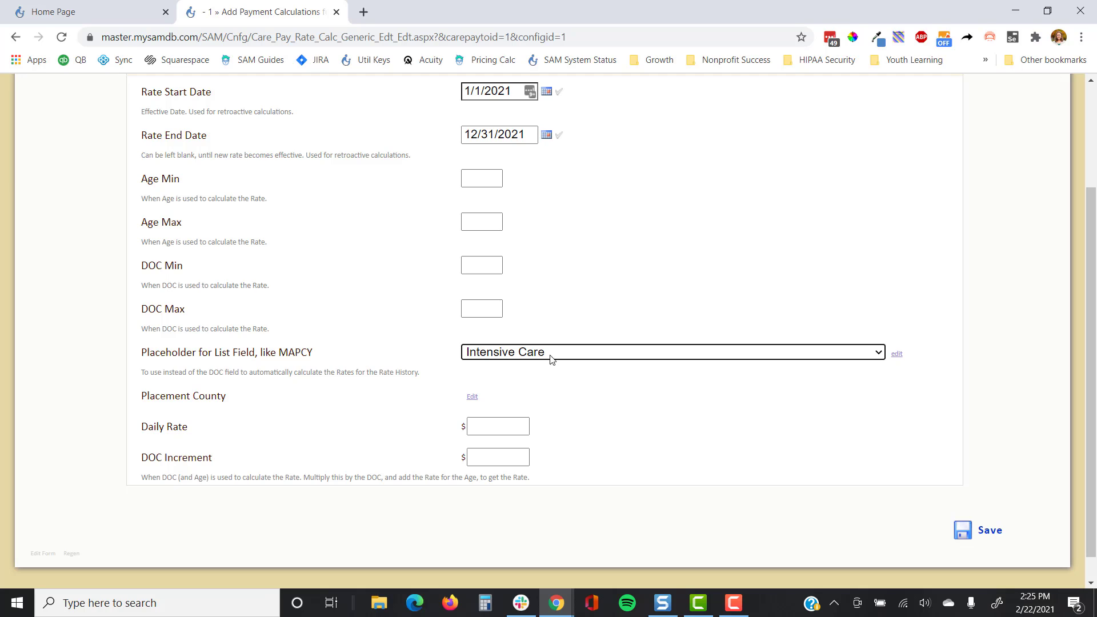
{"action": "left_click", "coordinate": [498, 426]}
{"action": "type", "text": "65"}
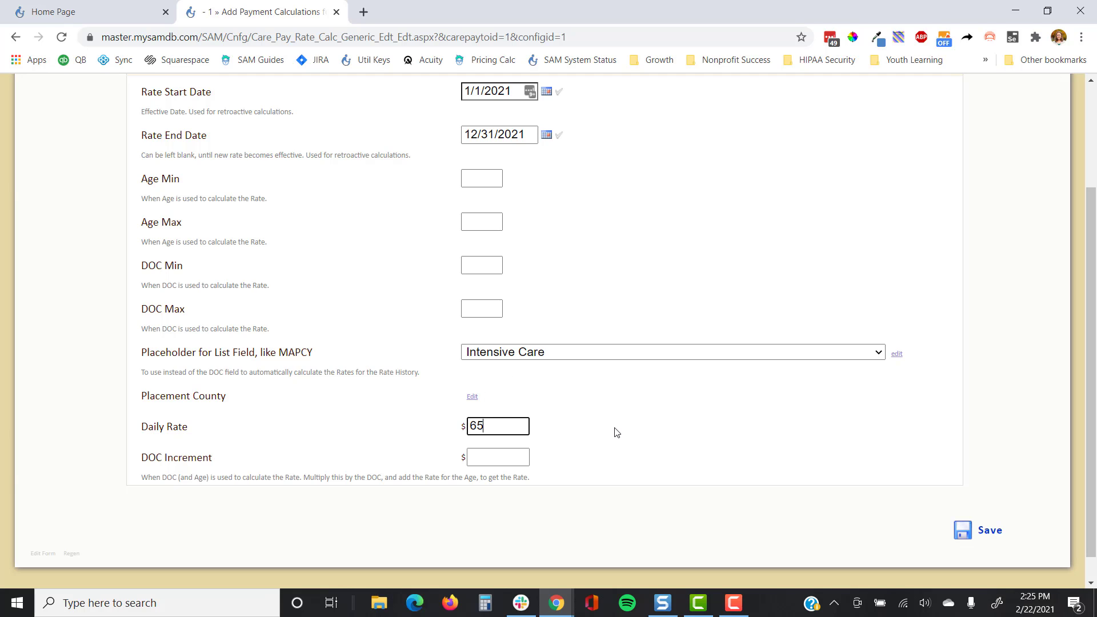
Assign Family & Youth Service Bureau as the rate's placement county and save the record.
{"action": "left_click", "coordinate": [472, 397]}
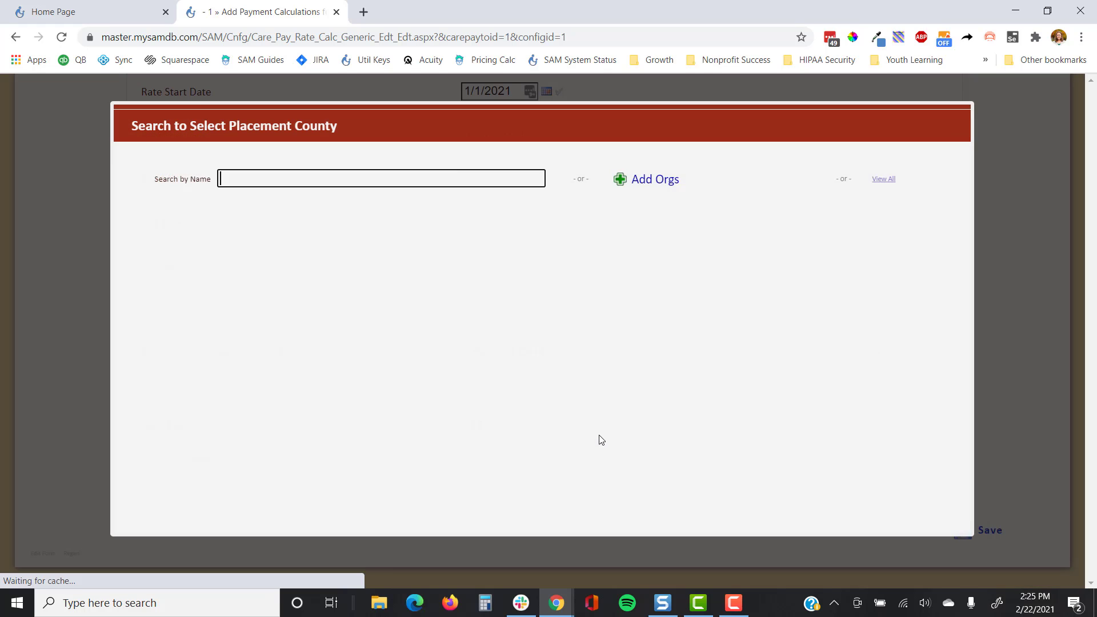
{"action": "type", "text": "family"}
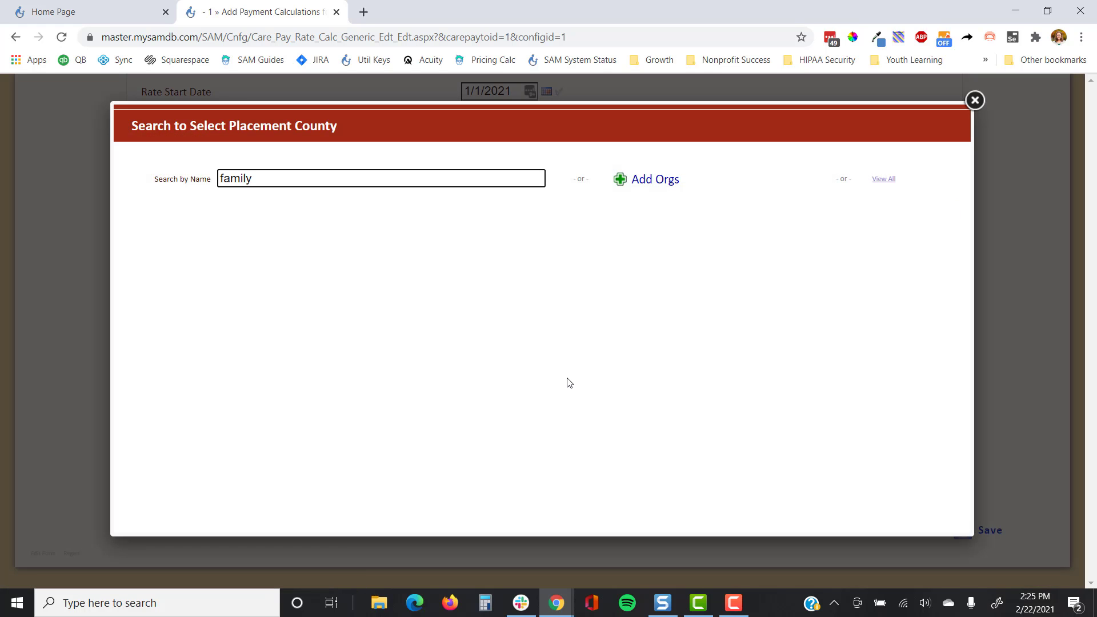
{"action": "left_click", "coordinate": [210, 276]}
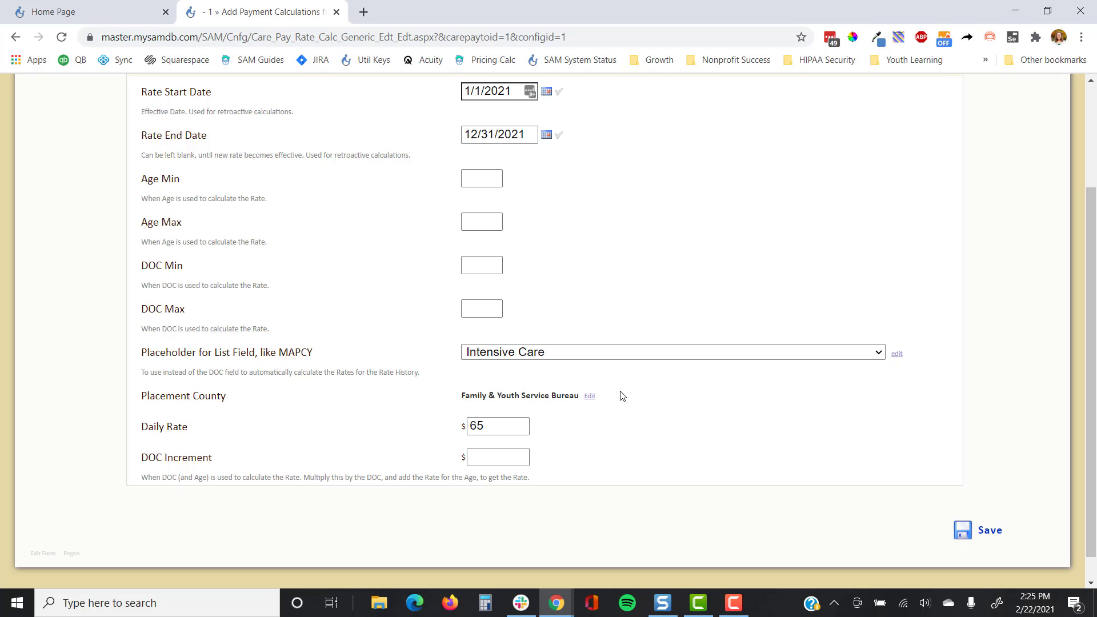
{"action": "left_click", "coordinate": [966, 529]}
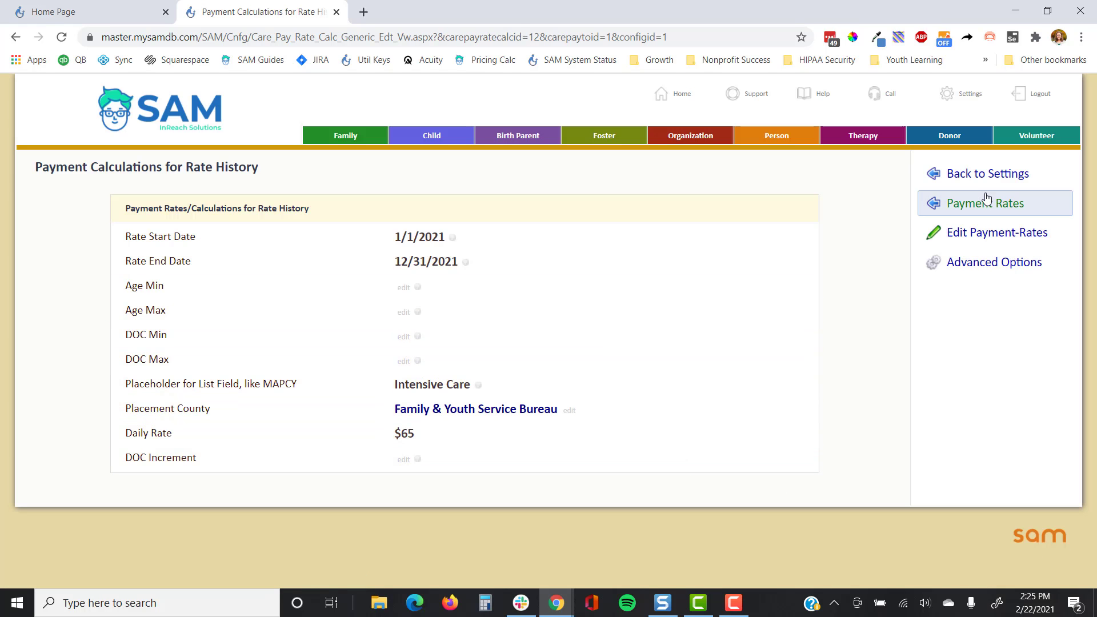
Return to the Foster Home Payment rates list and review the placeholder values and daily rates for each level of care.
{"action": "left_click", "coordinate": [989, 204]}
{"action": "scroll", "coordinate": [742, 297], "scroll_direction": "down", "scroll_amount": 2}
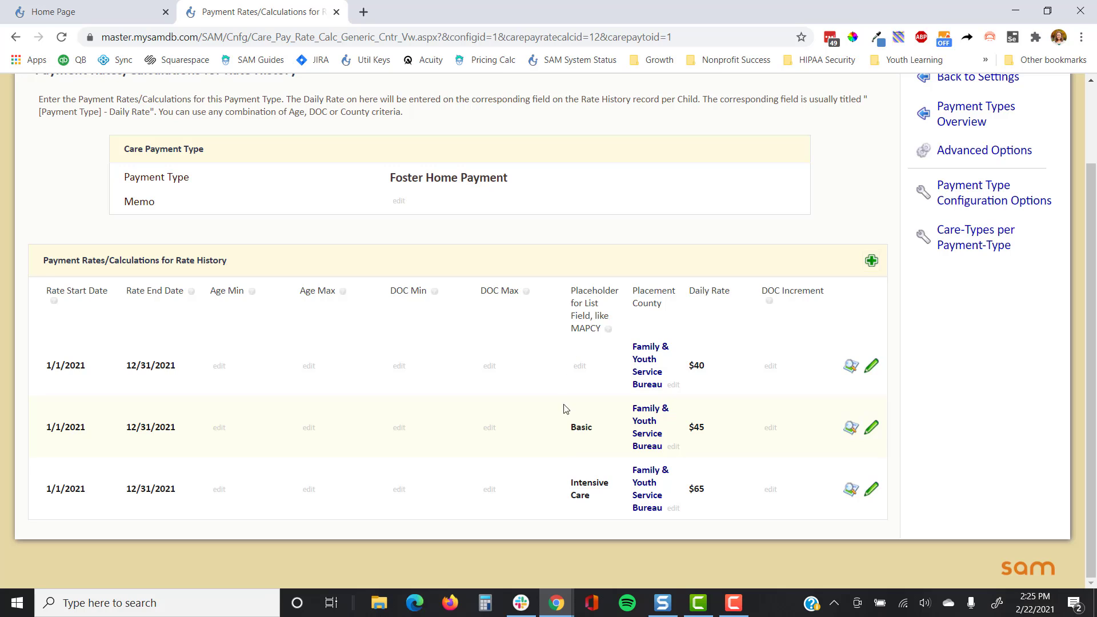
{"action": "left_click_drag", "start_coordinate": [596, 433], "coordinate": [561, 434]}
{"action": "left_click", "coordinate": [608, 400]}
{"action": "left_click_drag", "start_coordinate": [619, 335], "coordinate": [567, 304]}
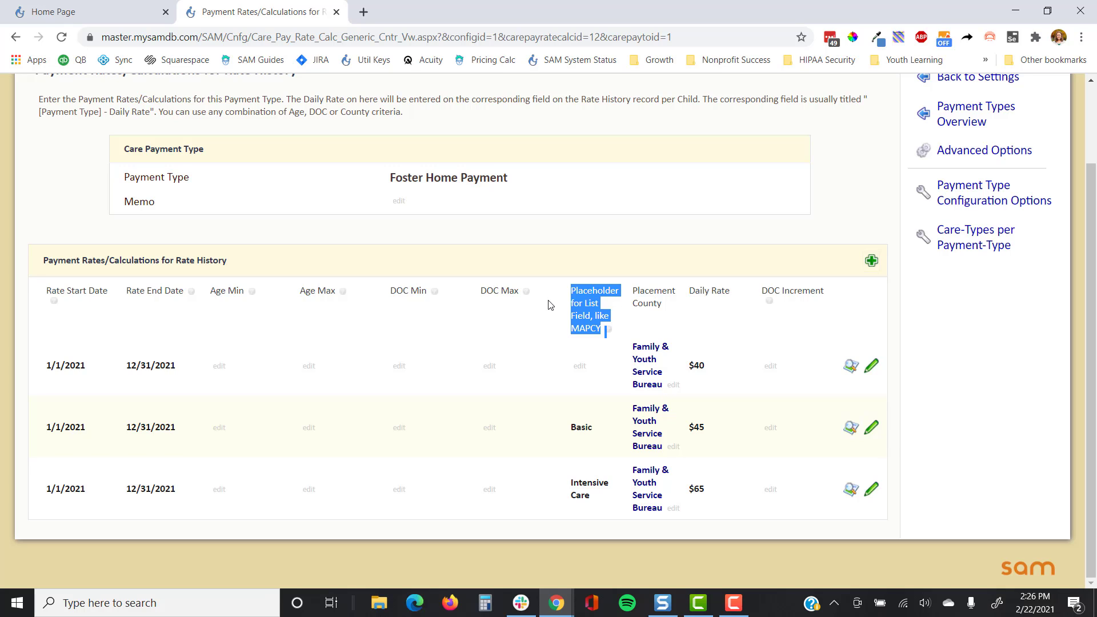
{"action": "left_click", "coordinate": [637, 267]}
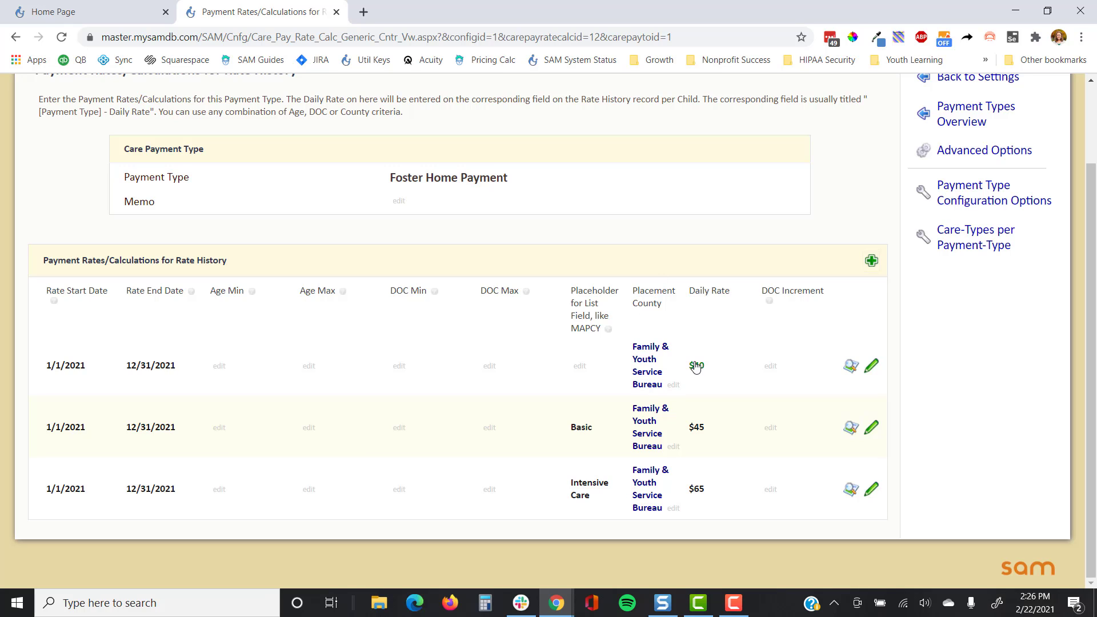
{"action": "left_click_drag", "start_coordinate": [596, 435], "coordinate": [568, 438]}
{"action": "scroll", "coordinate": [588, 508], "scroll_direction": "up", "scroll_amount": 2}
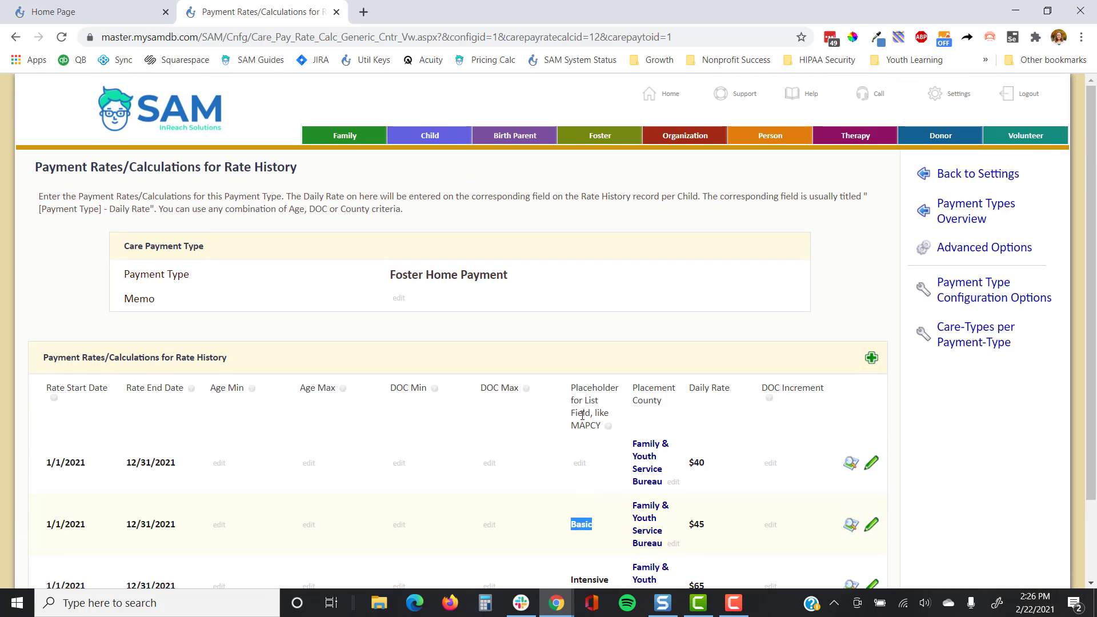
Find the foster child by last name in the Child section, in a new tab, and open the child's record.
{"action": "left_click", "coordinate": [430, 135]}
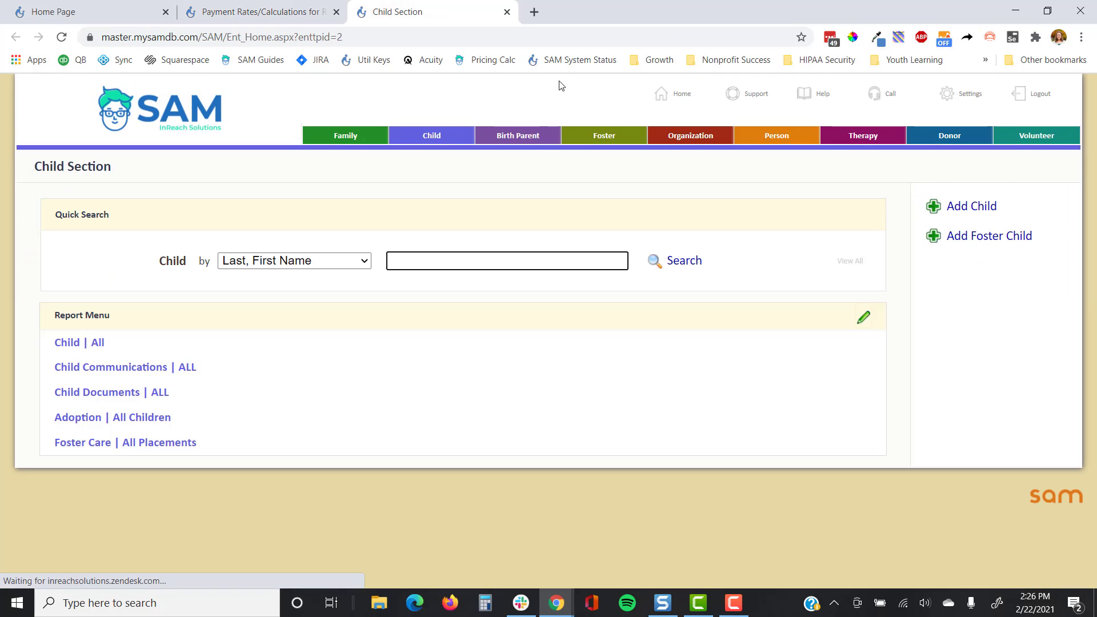
{"action": "type", "text": "candy"}
{"action": "key", "text": "Return"}
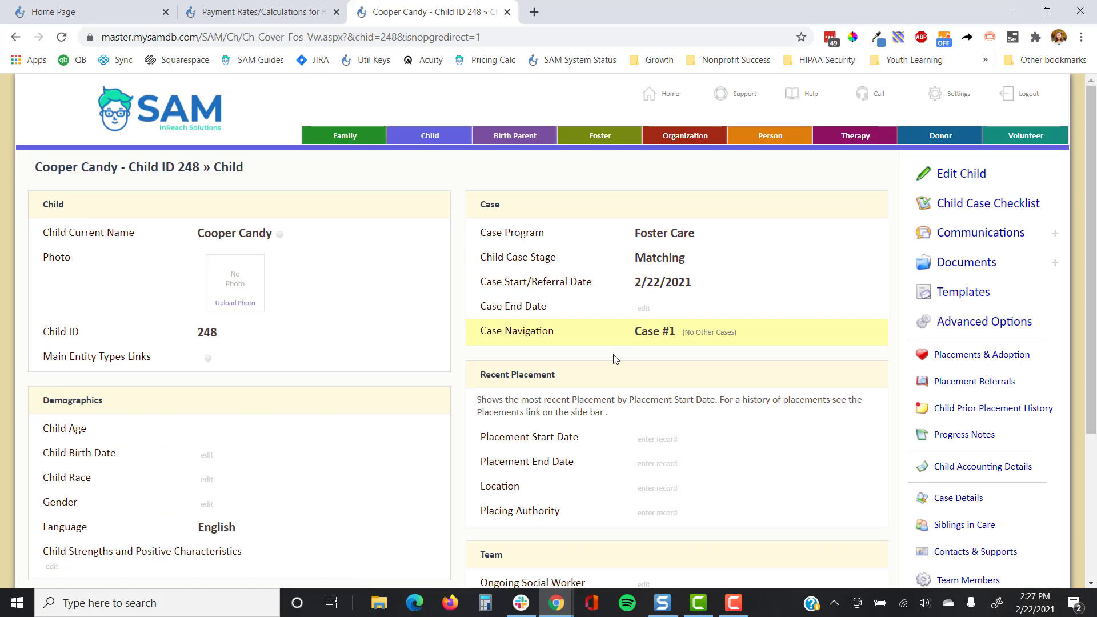
Add a placement for the child, choosing the foster family as location and 2/10/2021 as the placement start date.
{"action": "left_click", "coordinate": [658, 443]}
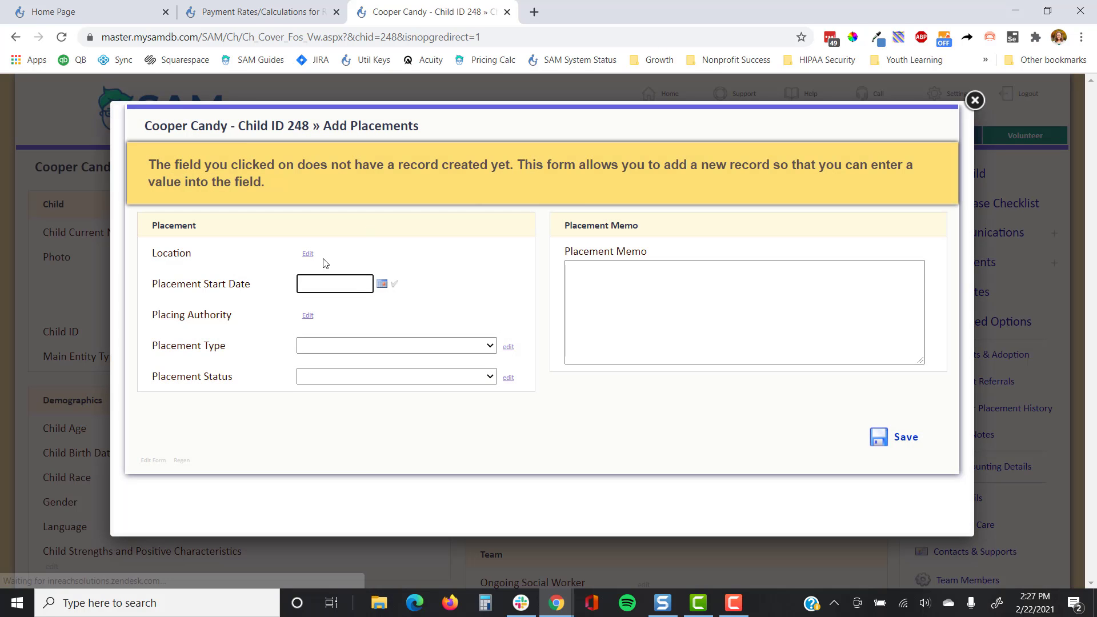
{"action": "left_click", "coordinate": [308, 255]}
{"action": "type", "text": "clem"}
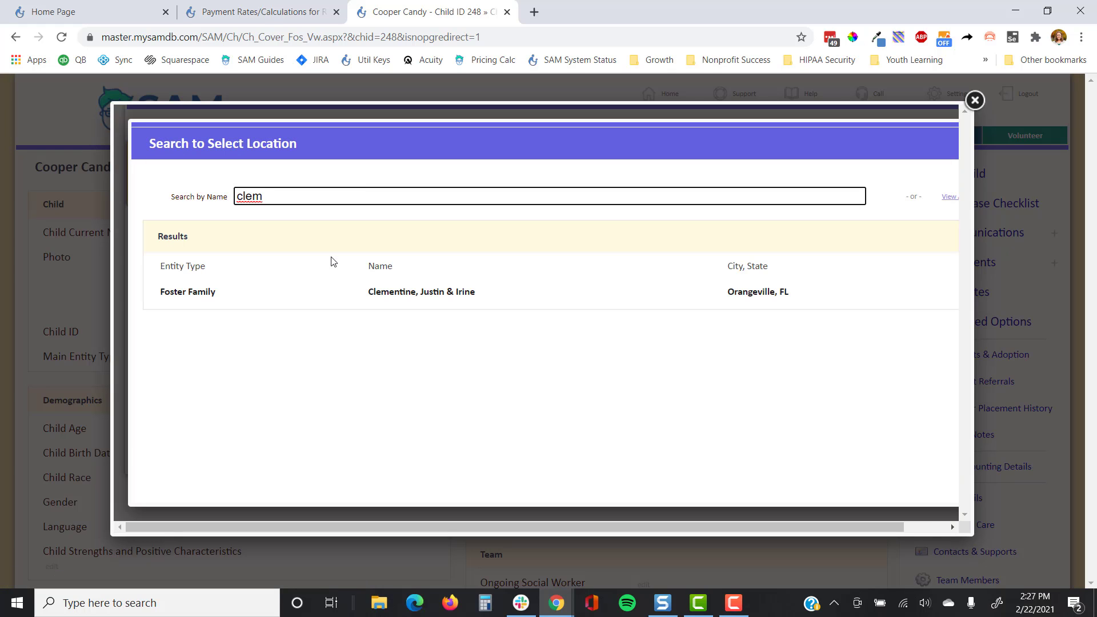
{"action": "left_click", "coordinate": [421, 292]}
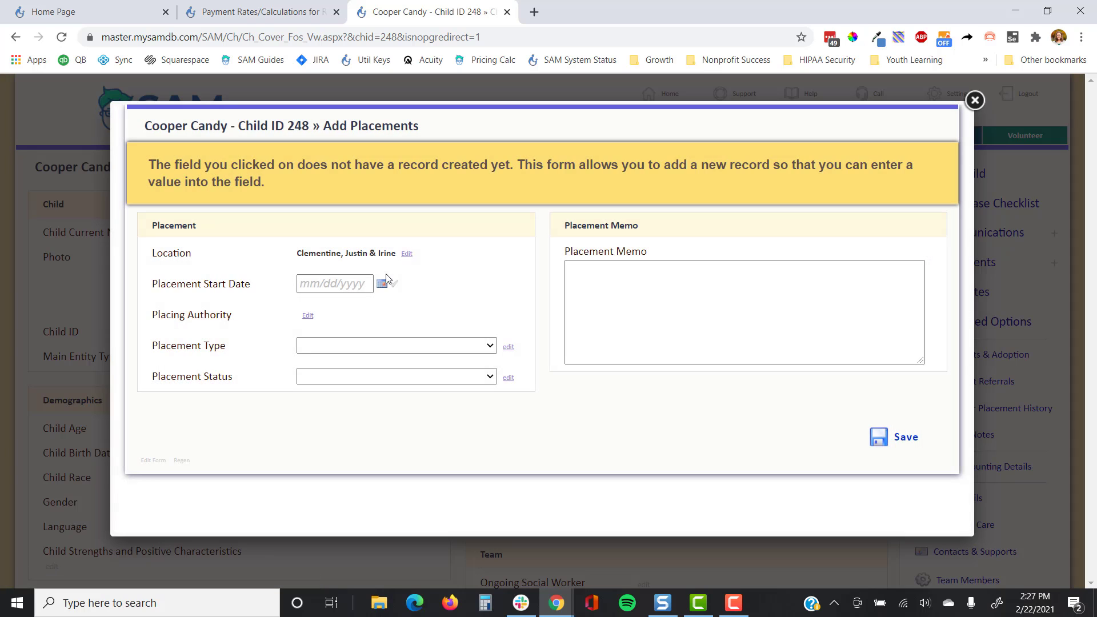
{"action": "left_click", "coordinate": [358, 282]}
{"action": "left_click_drag", "start_coordinate": [327, 284], "coordinate": [312, 284]}
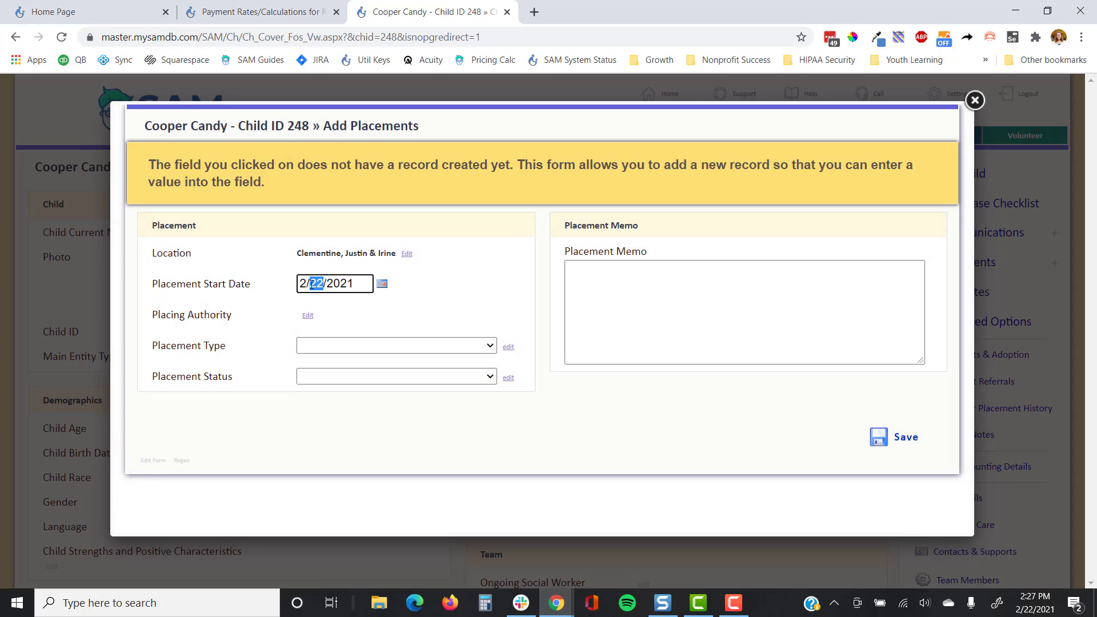
{"action": "type", "text": "10"}
Select Family & Youth Service Bureau as the placement's placing authority.
{"action": "left_click", "coordinate": [308, 316]}
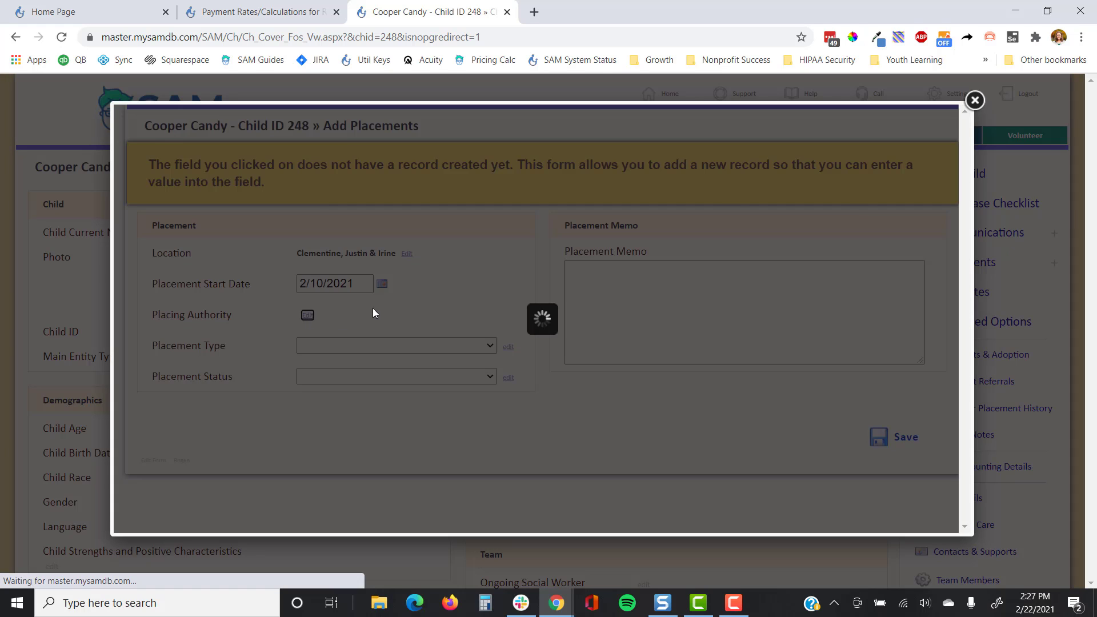
{"action": "type", "text": "f"}
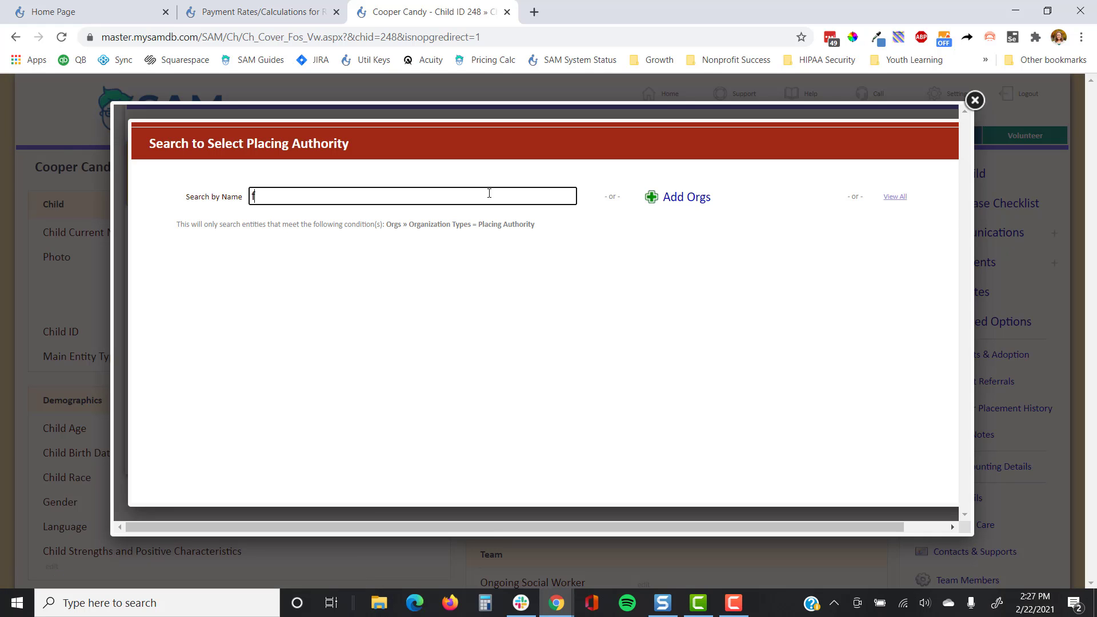
{"action": "type", "text": "amily"}
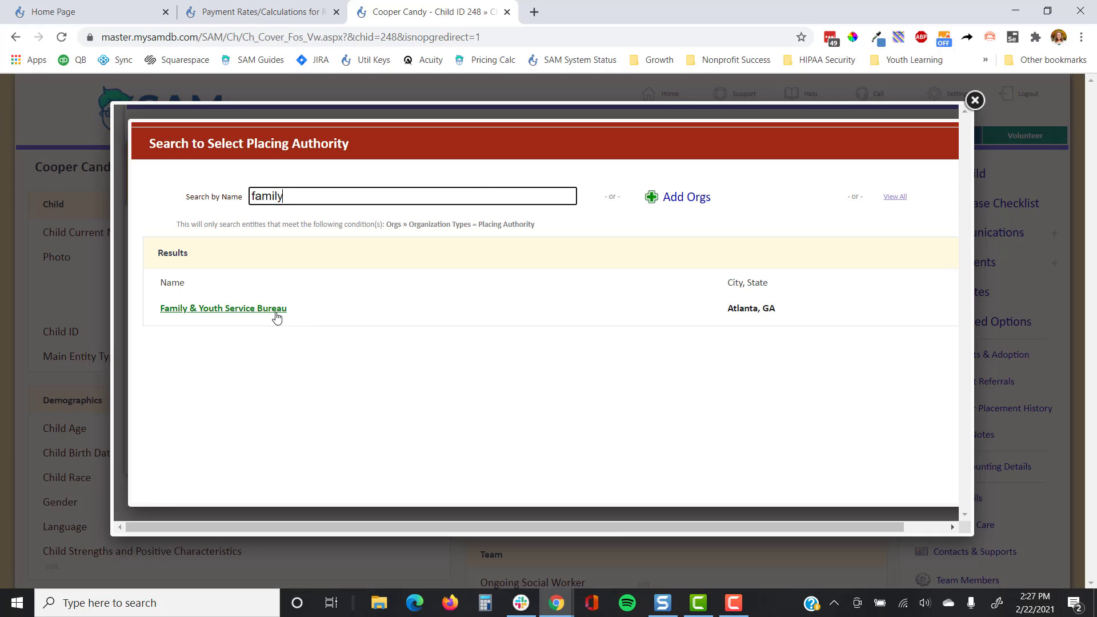
{"action": "left_click", "coordinate": [278, 316]}
Set the placement type to Foster Home, choose a placement status, and save the placement.
{"action": "left_click", "coordinate": [423, 345]}
{"action": "left_click", "coordinate": [418, 384]}
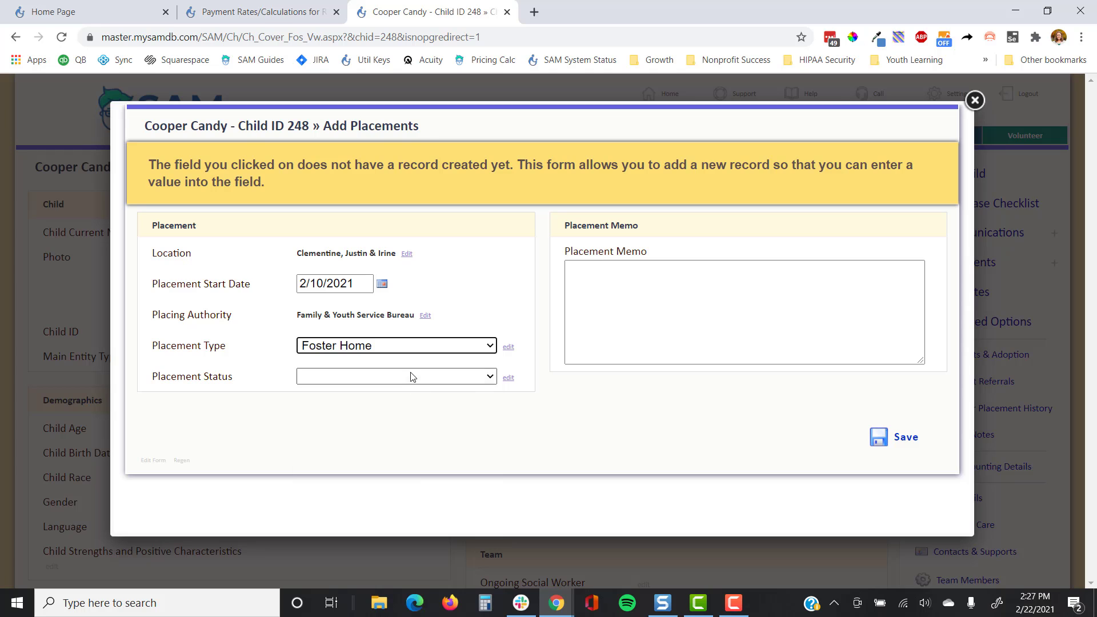
{"action": "left_click", "coordinate": [411, 376]}
{"action": "left_click", "coordinate": [409, 418]}
{"action": "key", "text": "Return"}
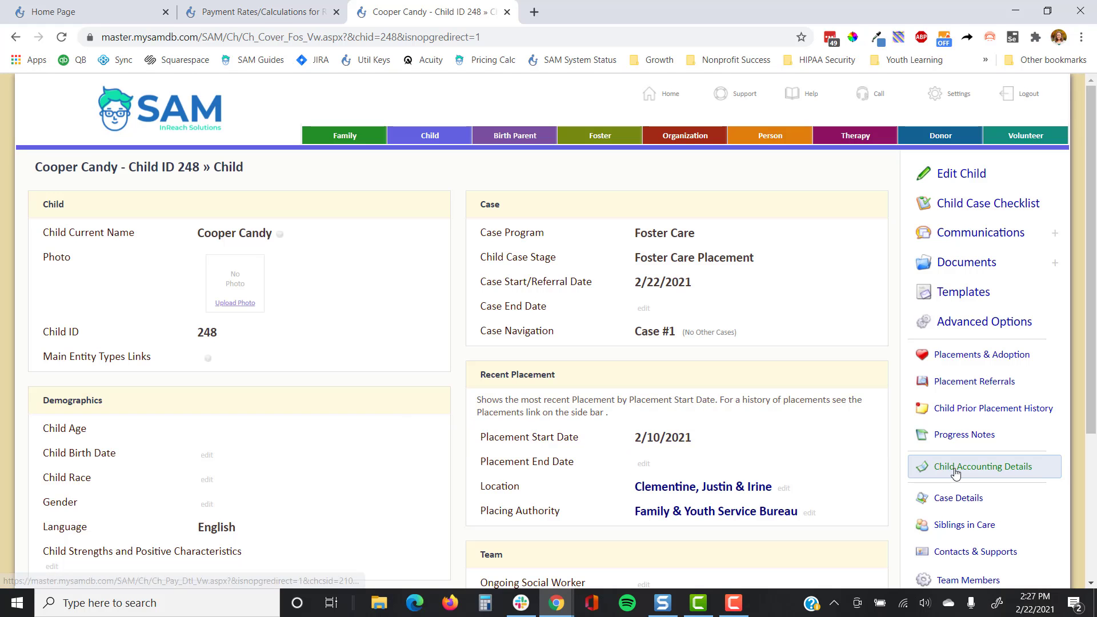
Open the child's accounting details and check the Foster Home Payment daily rate in the Rate History.
{"action": "left_click", "coordinate": [936, 466]}
{"action": "scroll", "coordinate": [618, 399], "scroll_direction": "down", "scroll_amount": 3}
{"action": "scroll", "coordinate": [606, 366], "scroll_direction": "down", "scroll_amount": 1}
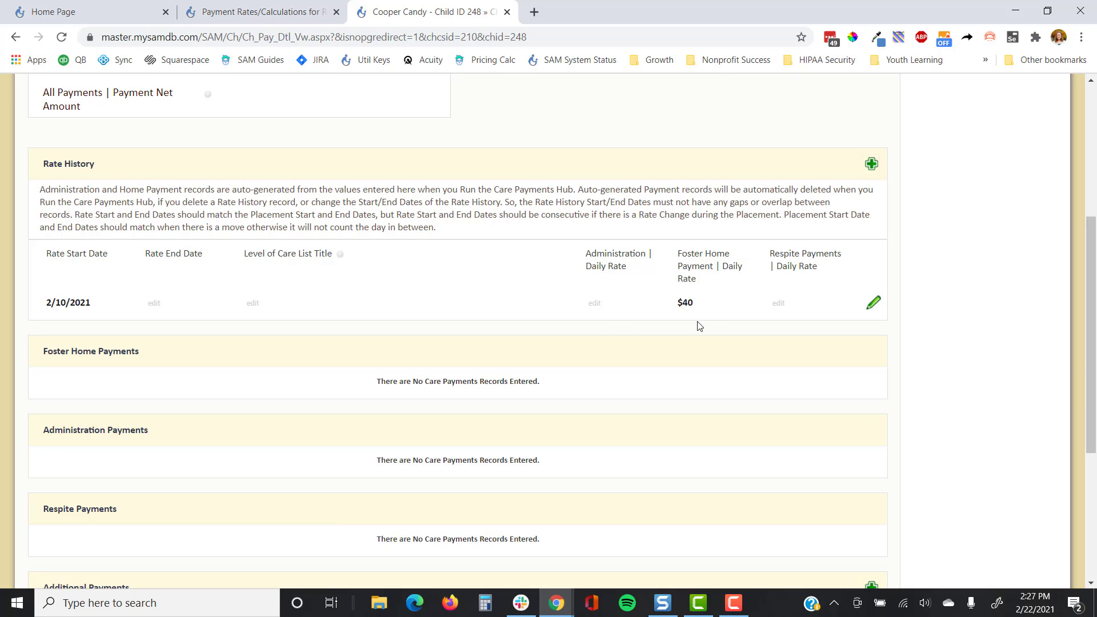
{"action": "double_click", "coordinate": [685, 305]}
Set the Rate History record's Level of Care to Intensive Care, save it, and reload the page to update the daily rate.
{"action": "left_click", "coordinate": [248, 309]}
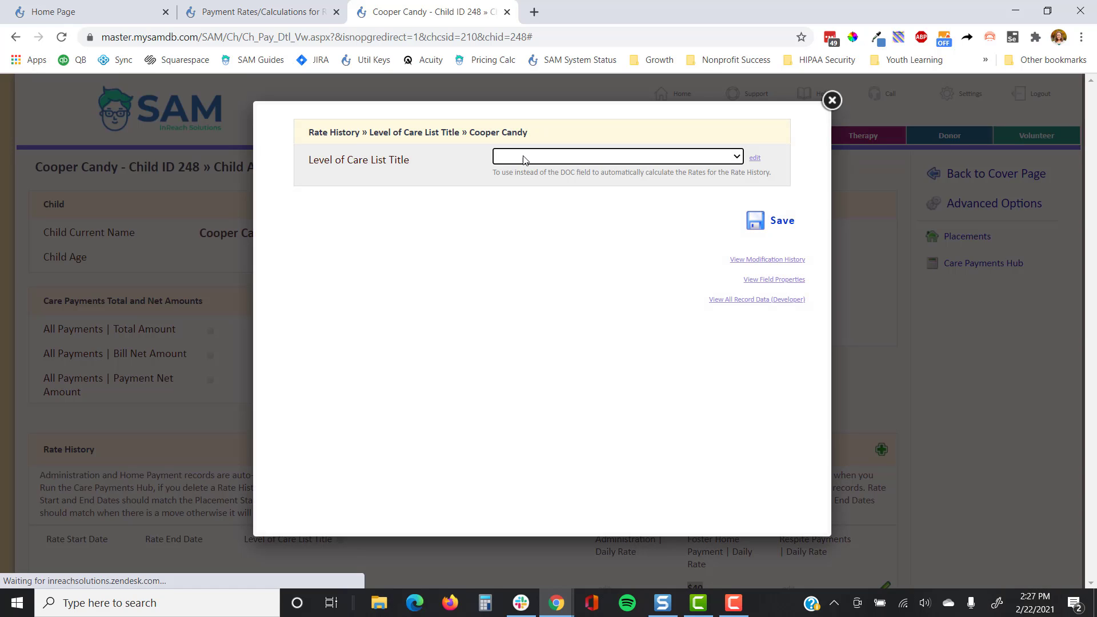
{"action": "left_click", "coordinate": [522, 157]}
{"action": "left_click", "coordinate": [530, 220]}
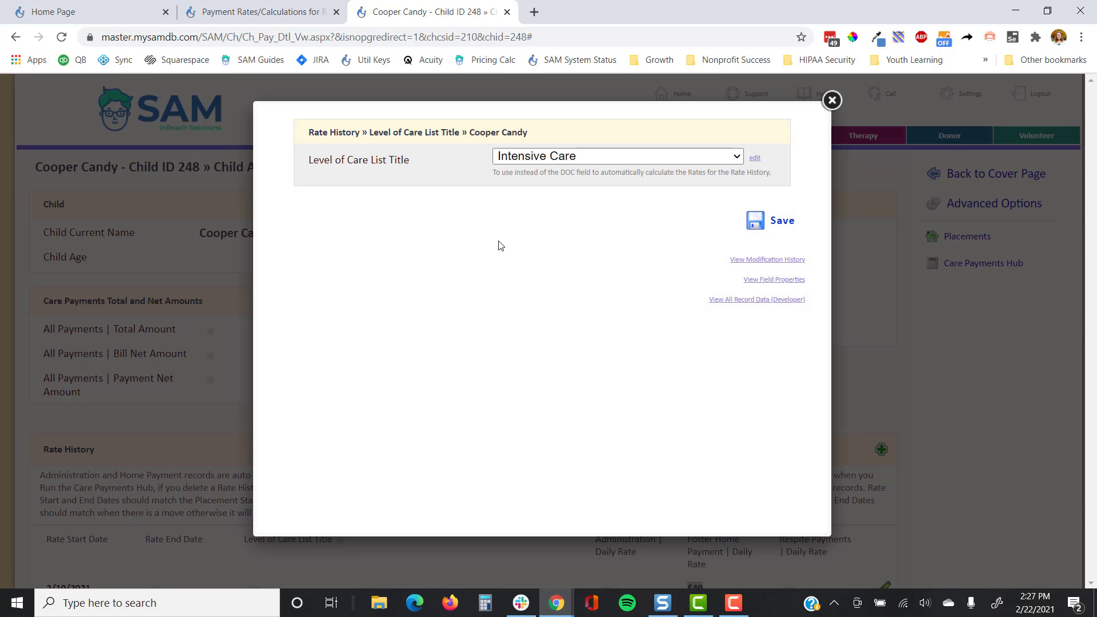
{"action": "left_click", "coordinate": [769, 220]}
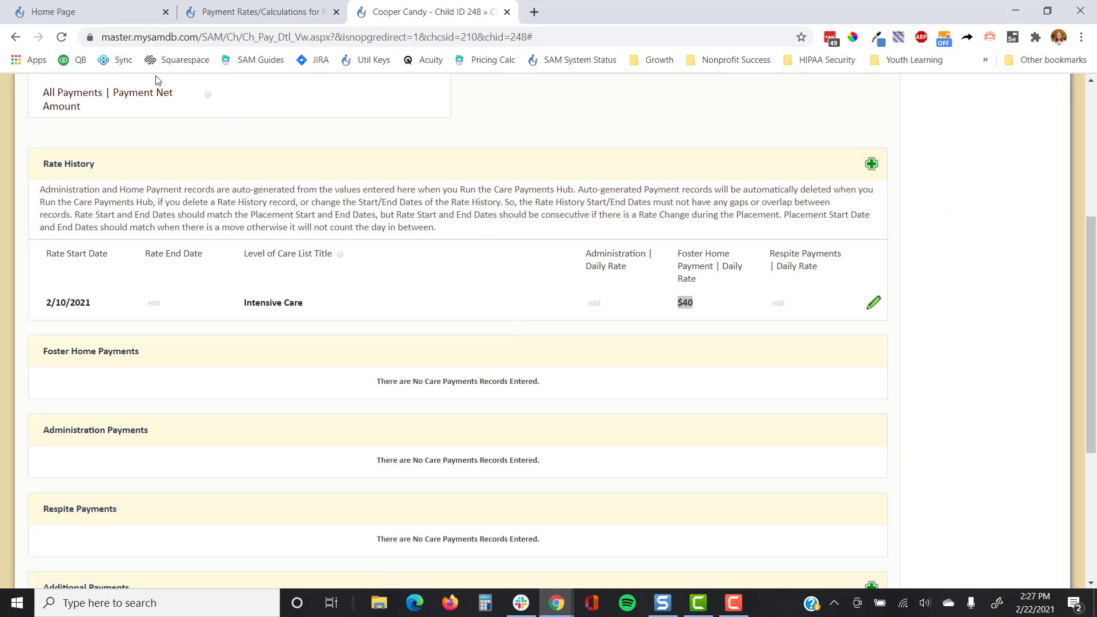
{"action": "left_click", "coordinate": [62, 37]}
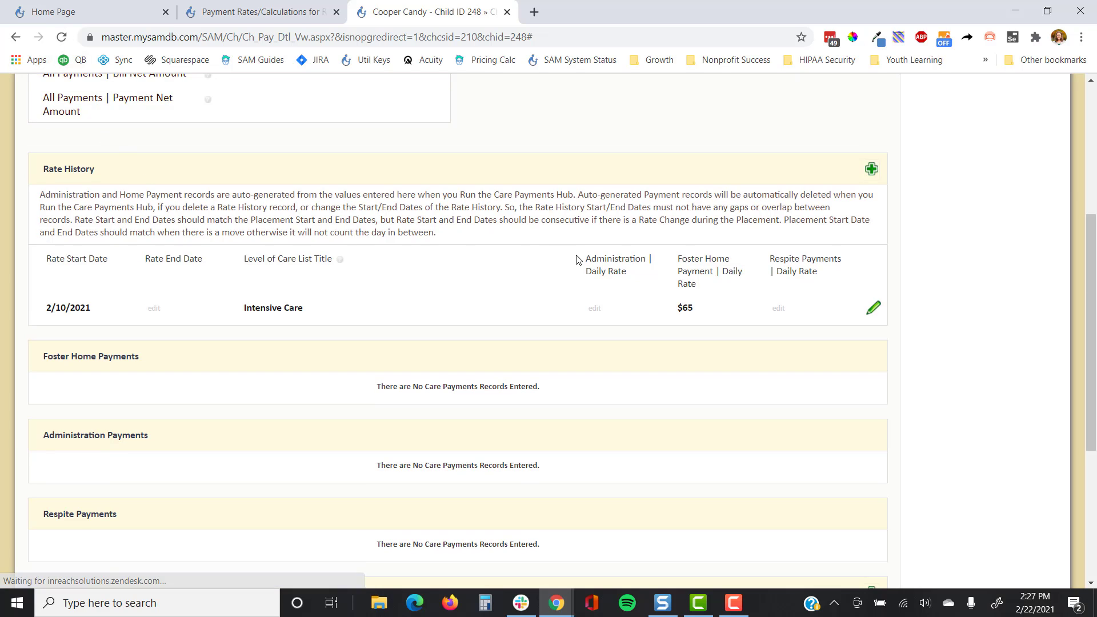
Compare the child's Foster Home Payment daily rate with the configured payment rates and view the first configured rate's end date.
{"action": "left_click_drag", "start_coordinate": [700, 308], "coordinate": [676, 311]}
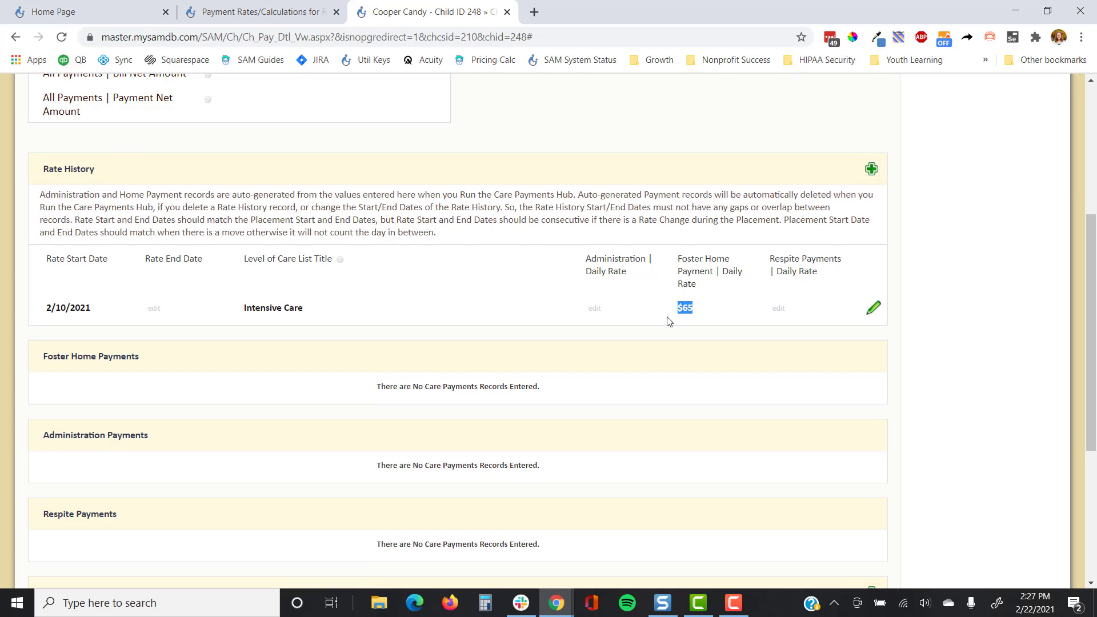
{"action": "left_click", "coordinate": [668, 317]}
{"action": "left_click", "coordinate": [211, 12]}
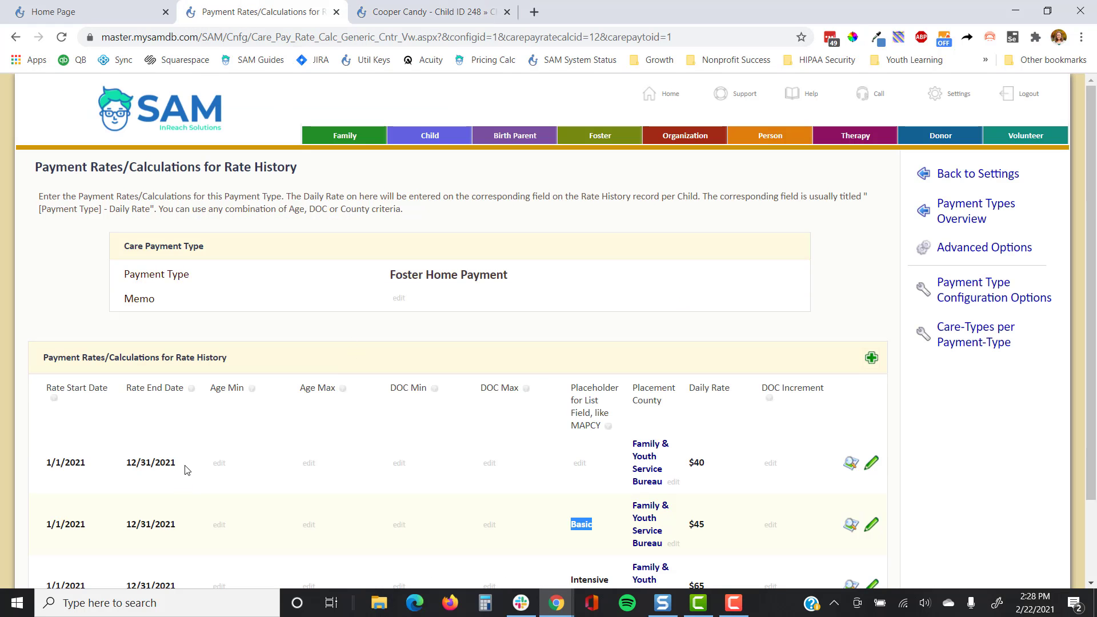
{"action": "left_click_drag", "start_coordinate": [184, 466], "coordinate": [127, 466]}
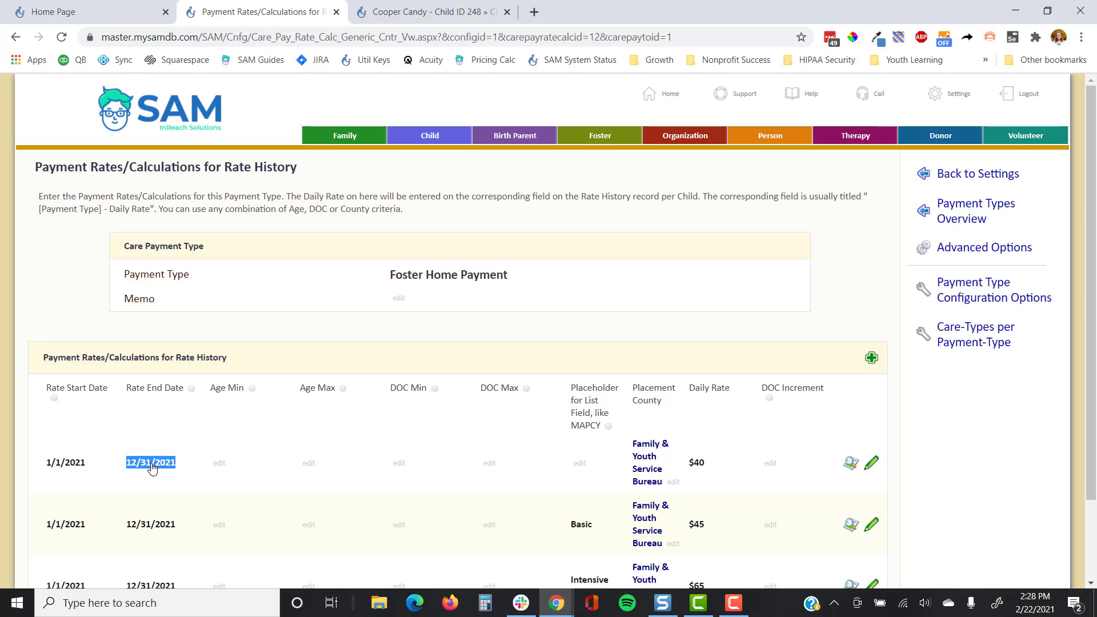
{"action": "left_click", "coordinate": [152, 467]}
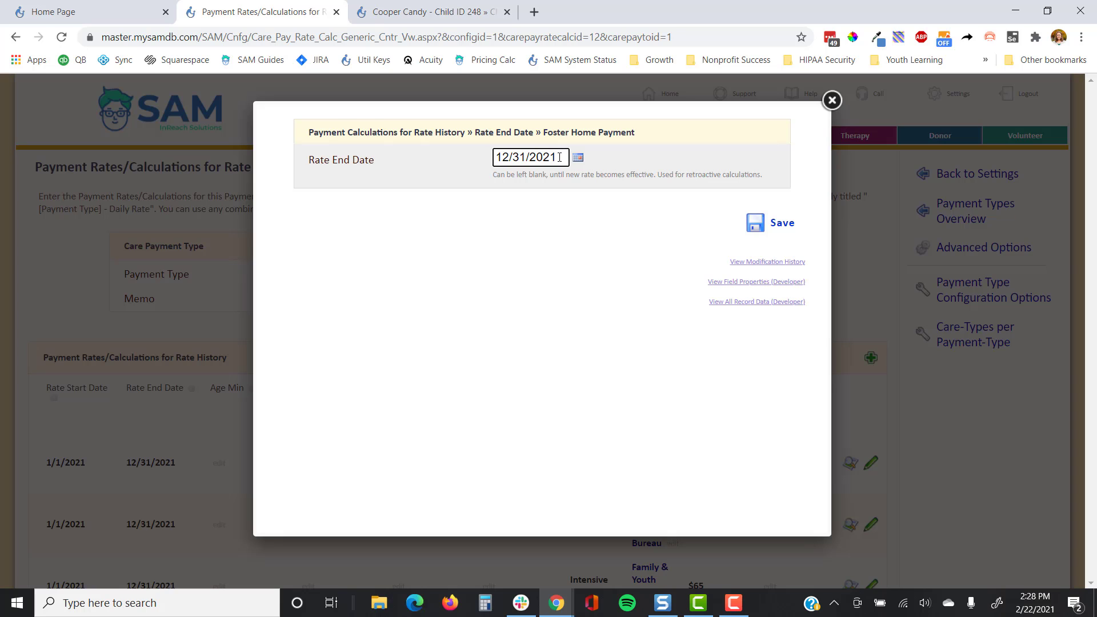
{"action": "left_click", "coordinate": [832, 100]}
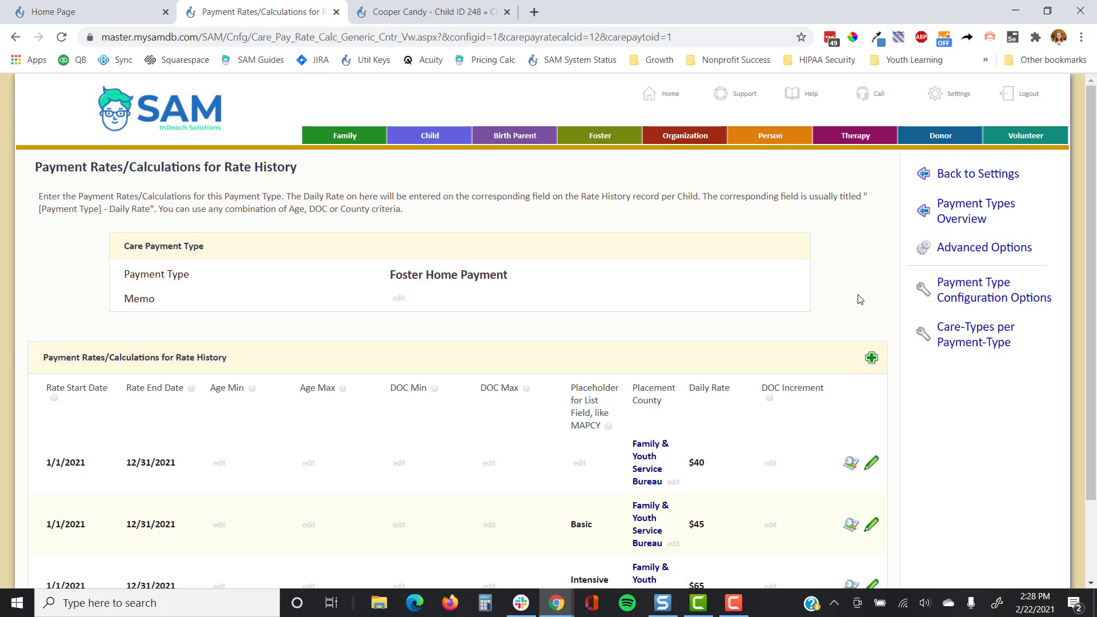
{"action": "left_click", "coordinate": [448, 3]}
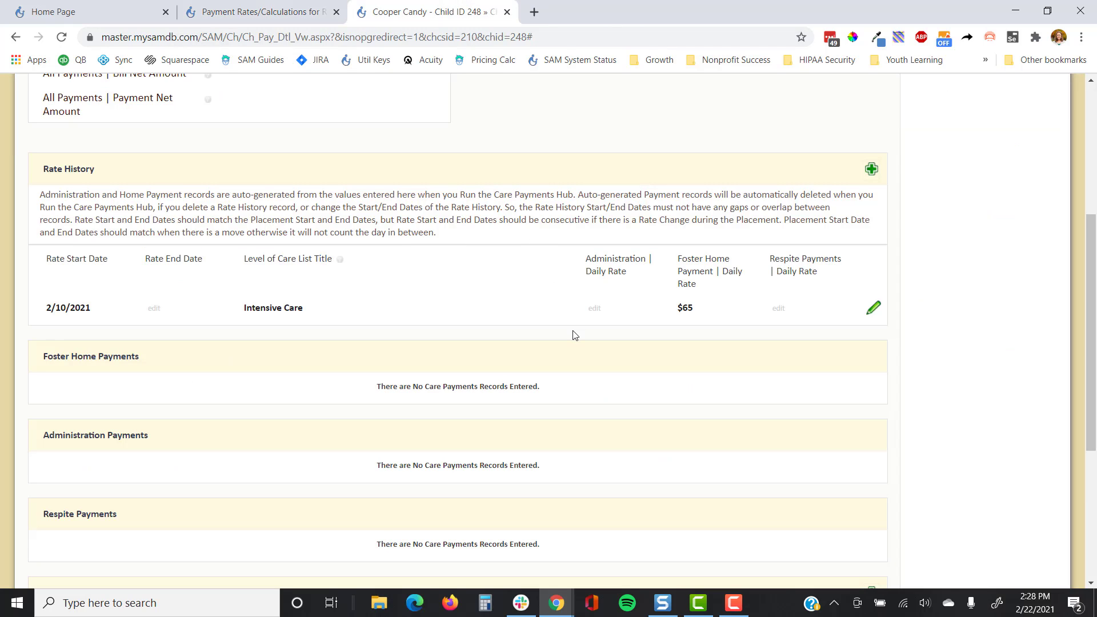
{"action": "left_click", "coordinate": [306, 9]}
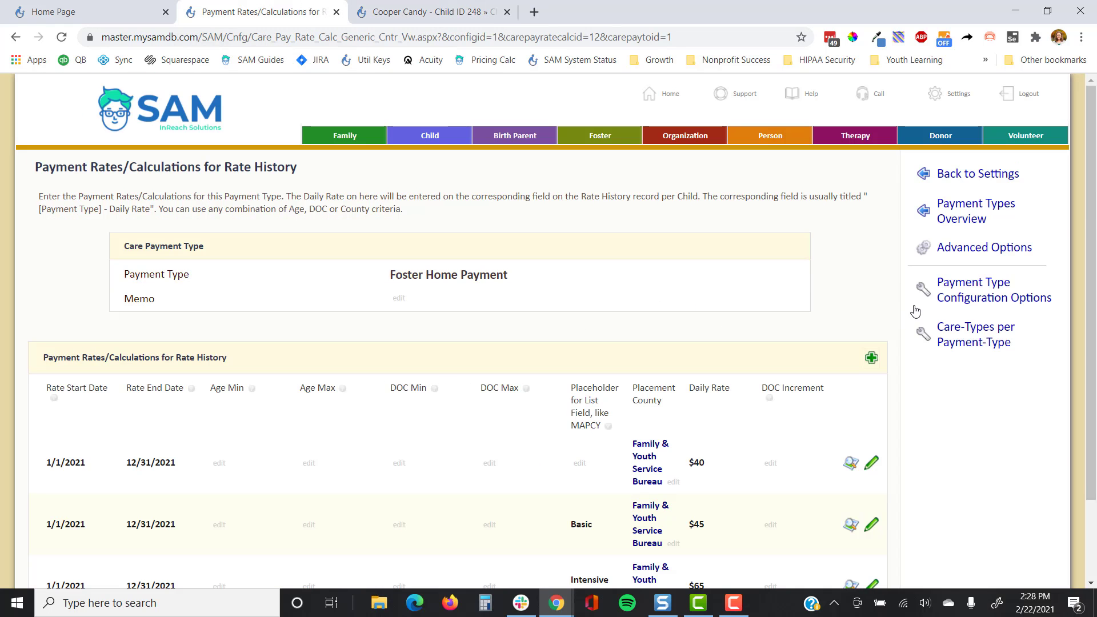
From the payment types overview, open a new Administration rate form and examine the level-of-care options in its list field.
{"action": "left_click", "coordinate": [957, 227]}
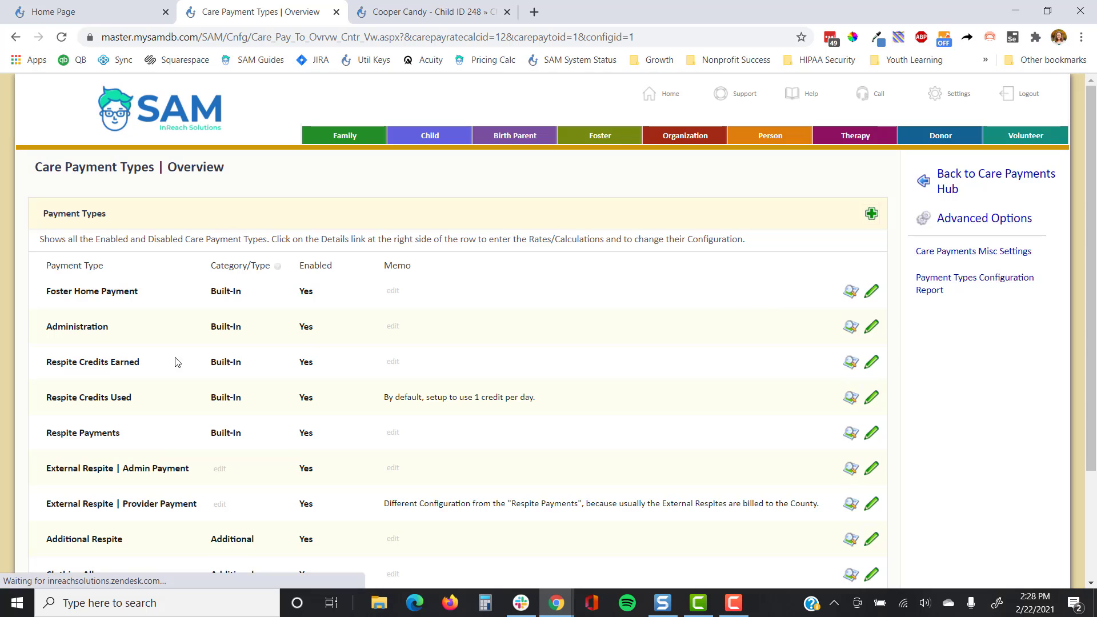
{"action": "left_click_drag", "start_coordinate": [139, 298], "coordinate": [36, 293]}
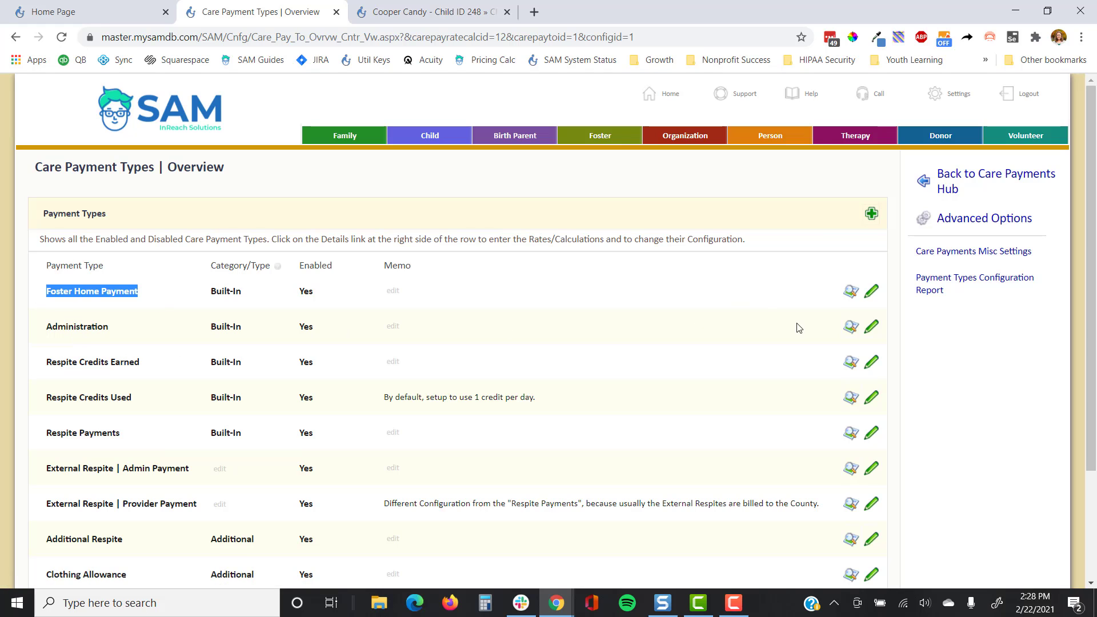
{"action": "left_click", "coordinate": [860, 330]}
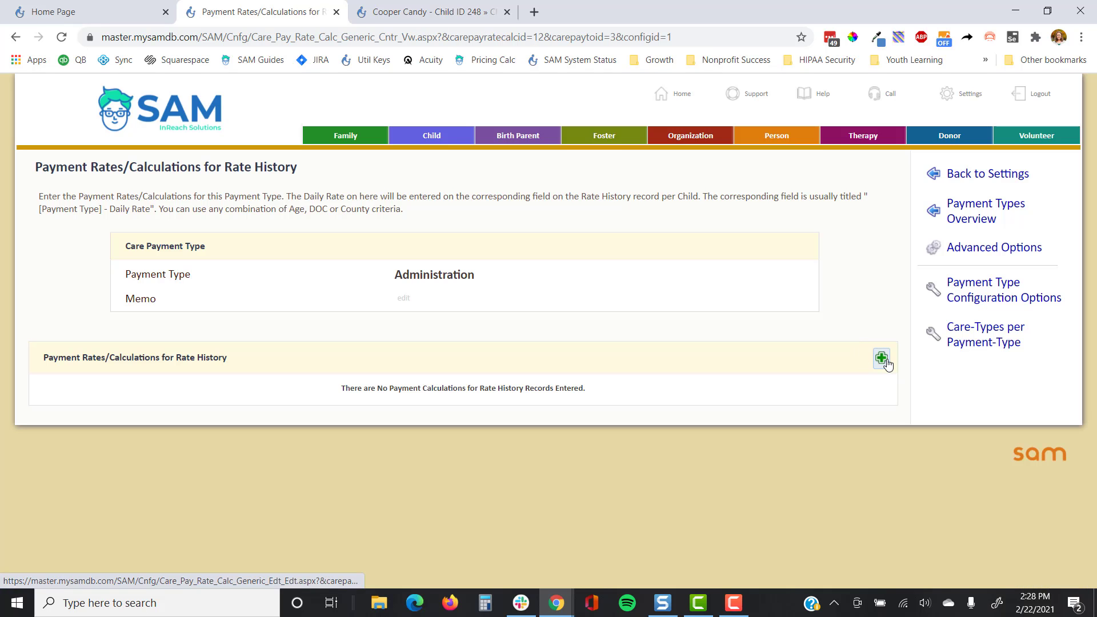
{"action": "left_click", "coordinate": [881, 359]}
{"action": "scroll", "coordinate": [880, 383], "scroll_direction": "down", "scroll_amount": 3}
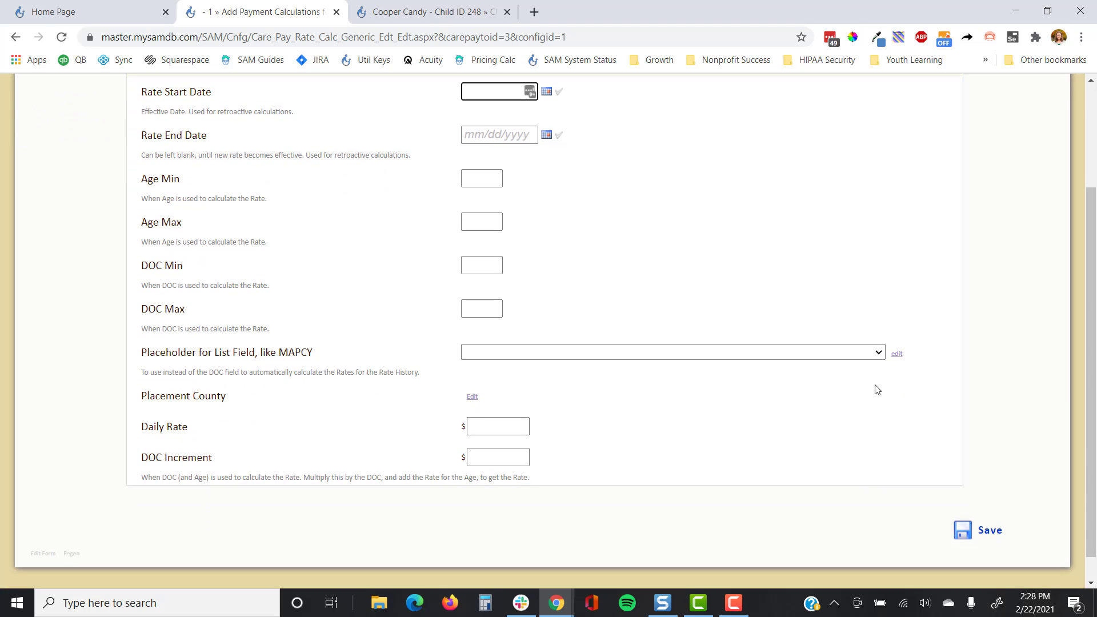
{"action": "left_click", "coordinate": [750, 352]}
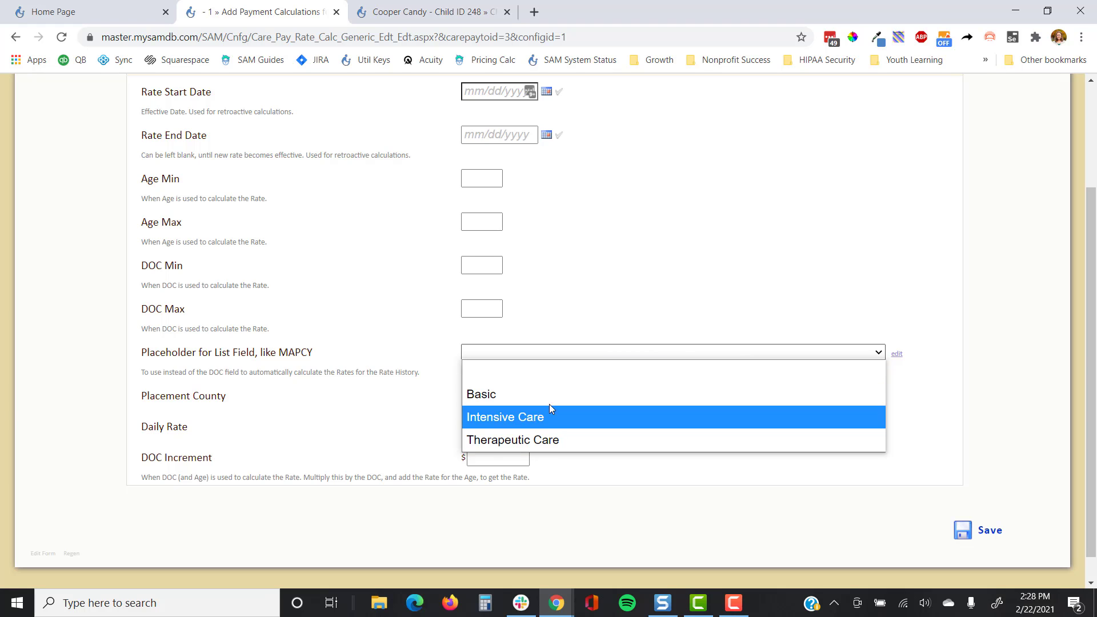
{"action": "left_click", "coordinate": [780, 350]}
{"action": "scroll", "coordinate": [880, 452], "scroll_direction": "up", "scroll_amount": 3}
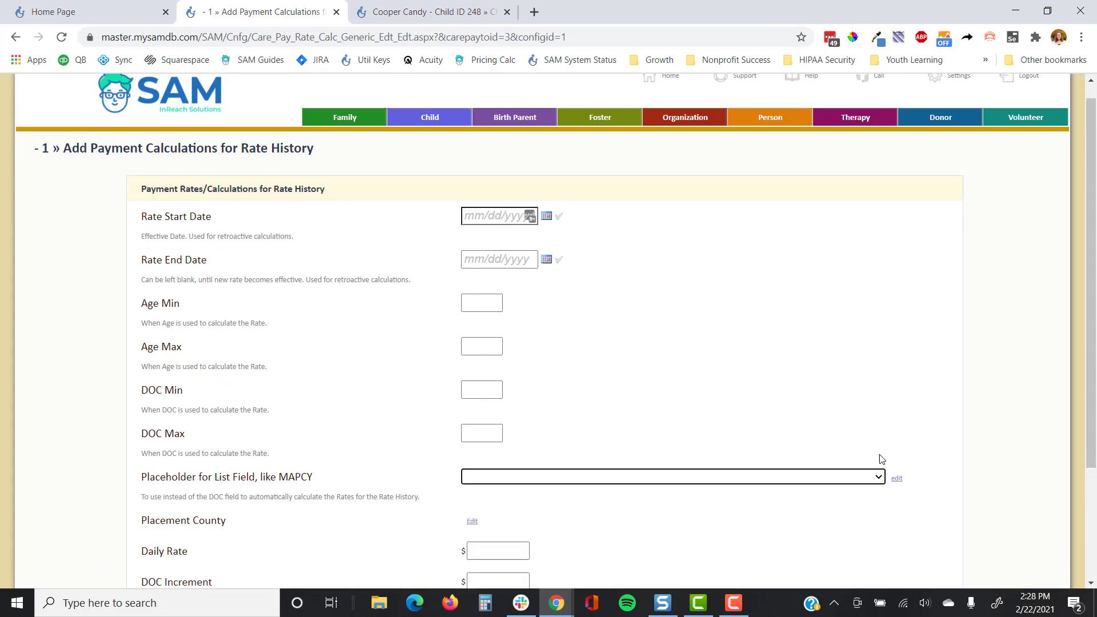
{"action": "scroll", "coordinate": [882, 459], "scroll_direction": "up", "scroll_amount": 1}
Return to the child's accounting details and set the Rate History record's Rate Start Date to 1/10/2021.
{"action": "left_click", "coordinate": [517, 5]}
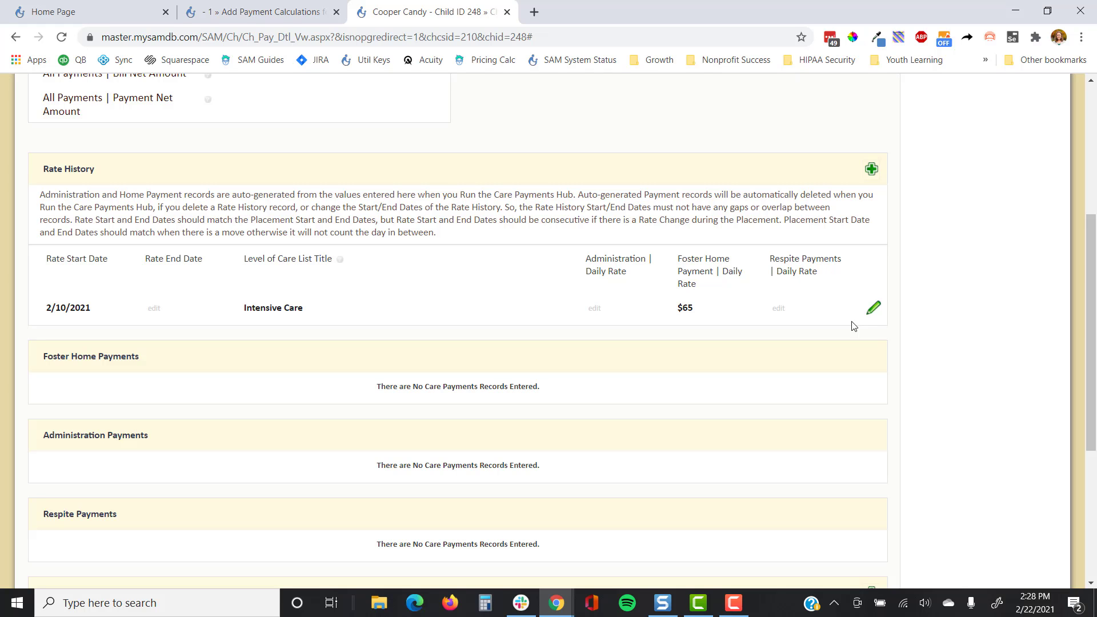
{"action": "scroll", "coordinate": [854, 326], "scroll_direction": "up", "scroll_amount": 5}
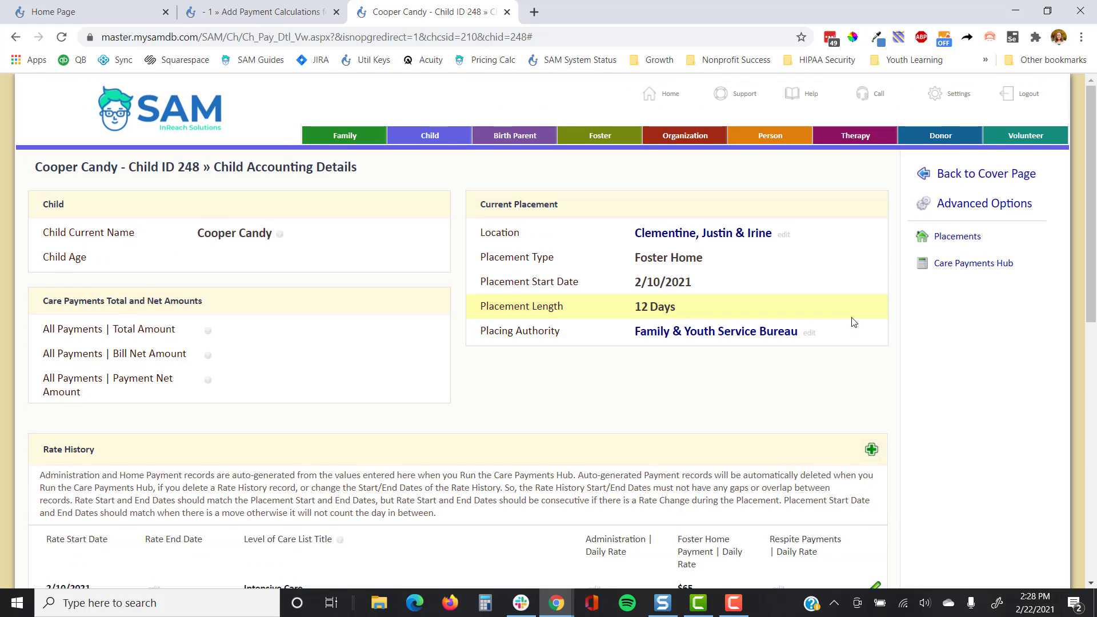
{"action": "scroll", "coordinate": [366, 338], "scroll_direction": "down", "scroll_amount": 4}
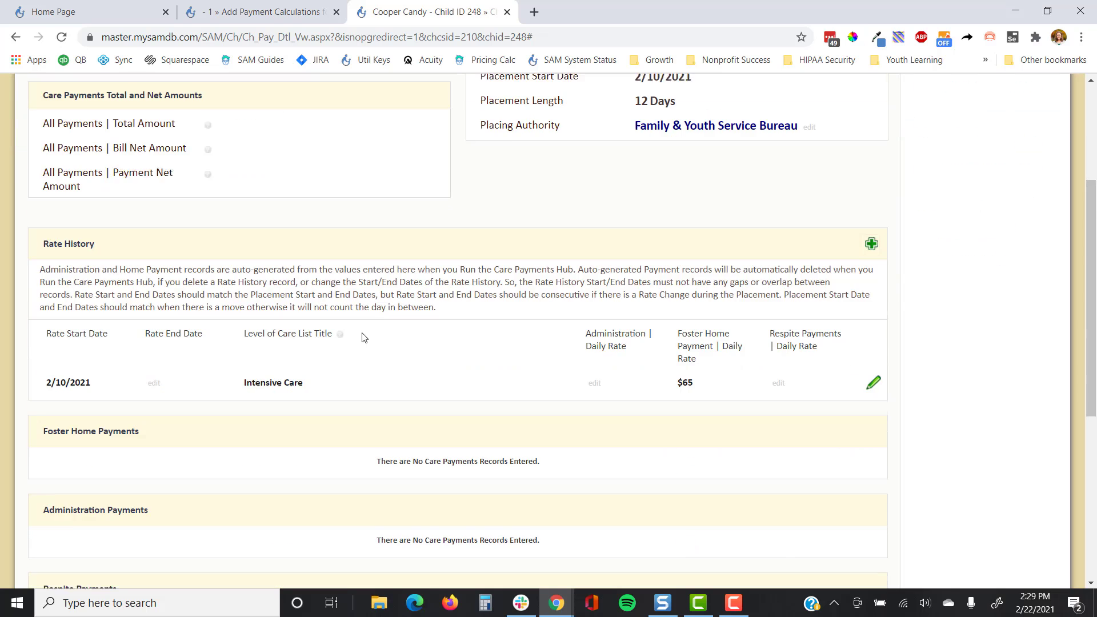
{"action": "left_click", "coordinate": [69, 374]}
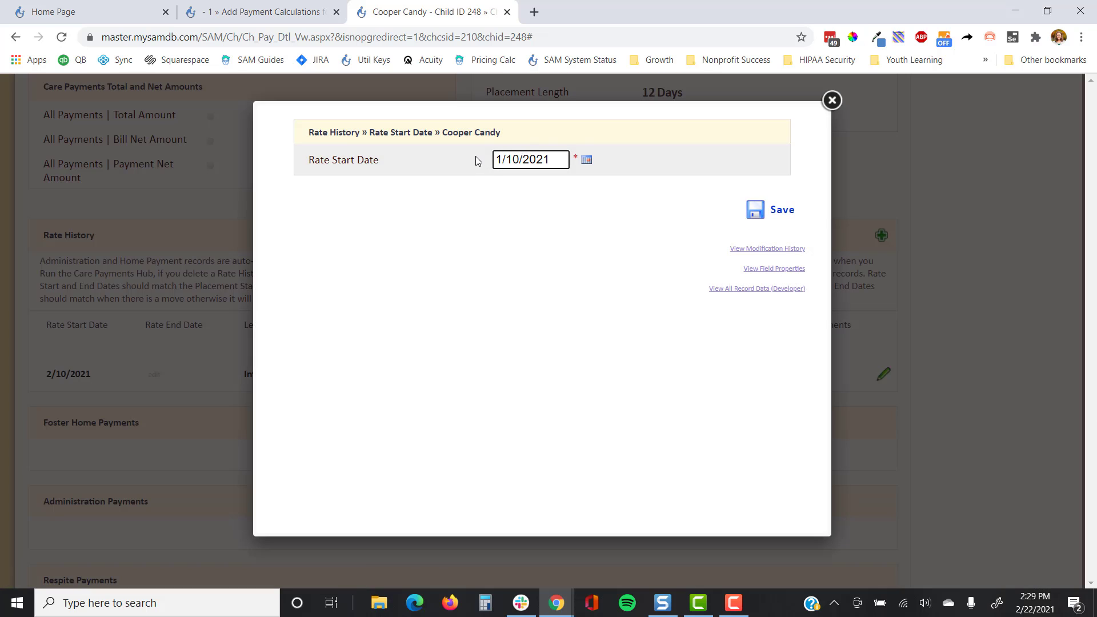
{"action": "key", "text": "Return"}
Set the current placement's Placement Start Date to 1/10/2021 and check it against the Rate History.
{"action": "scroll", "coordinate": [573, 265], "scroll_direction": "up", "scroll_amount": 4}
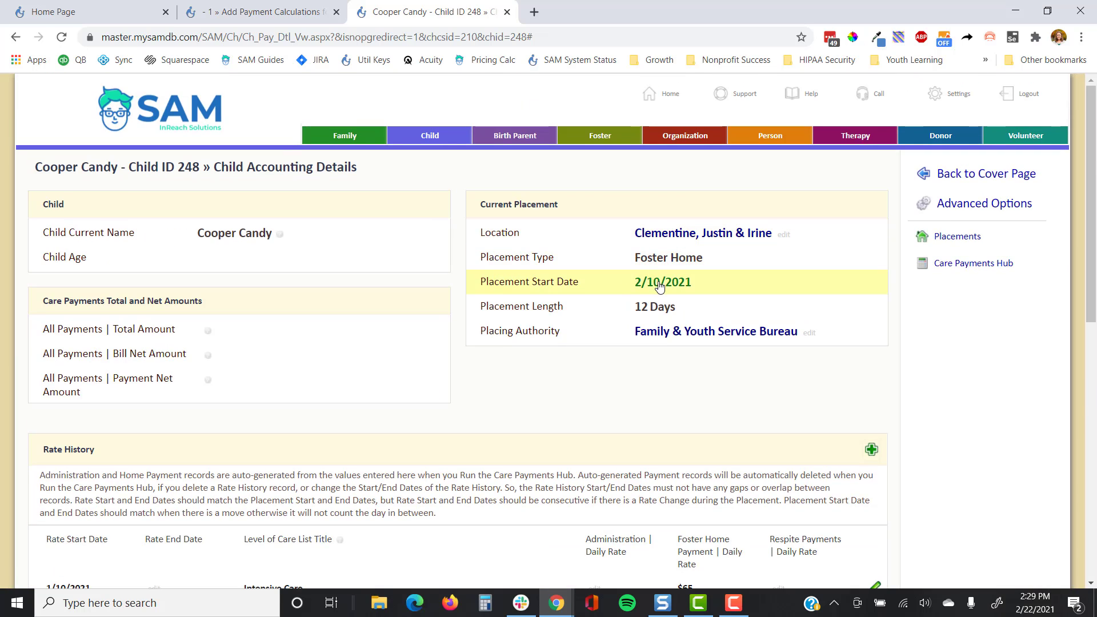
{"action": "left_click", "coordinate": [660, 284]}
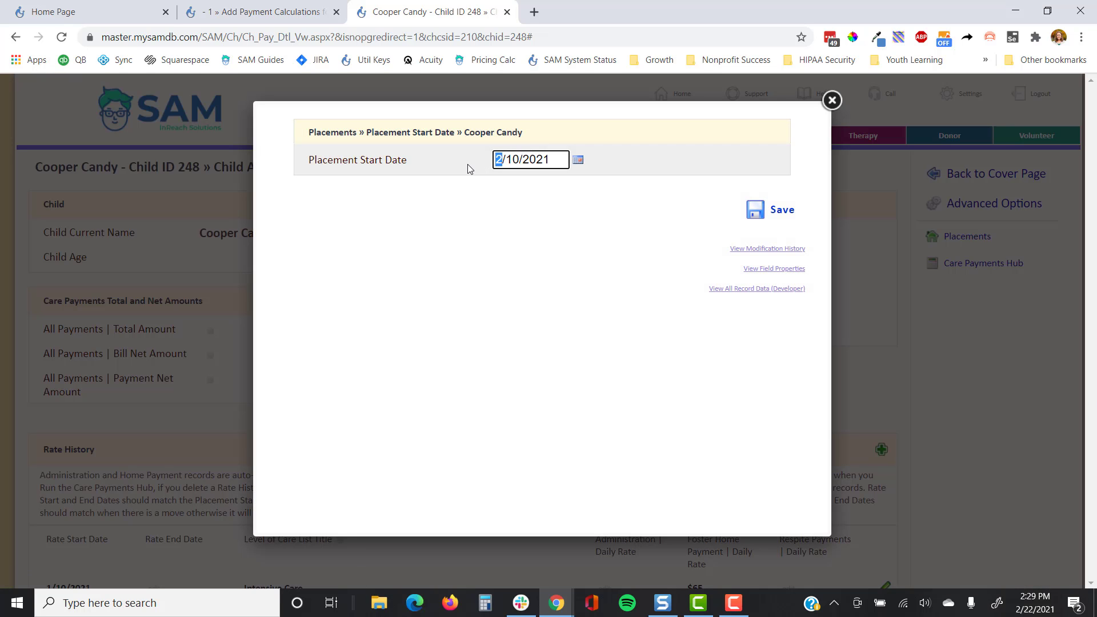
{"action": "type", "text": "1"}
{"action": "key", "text": "Return"}
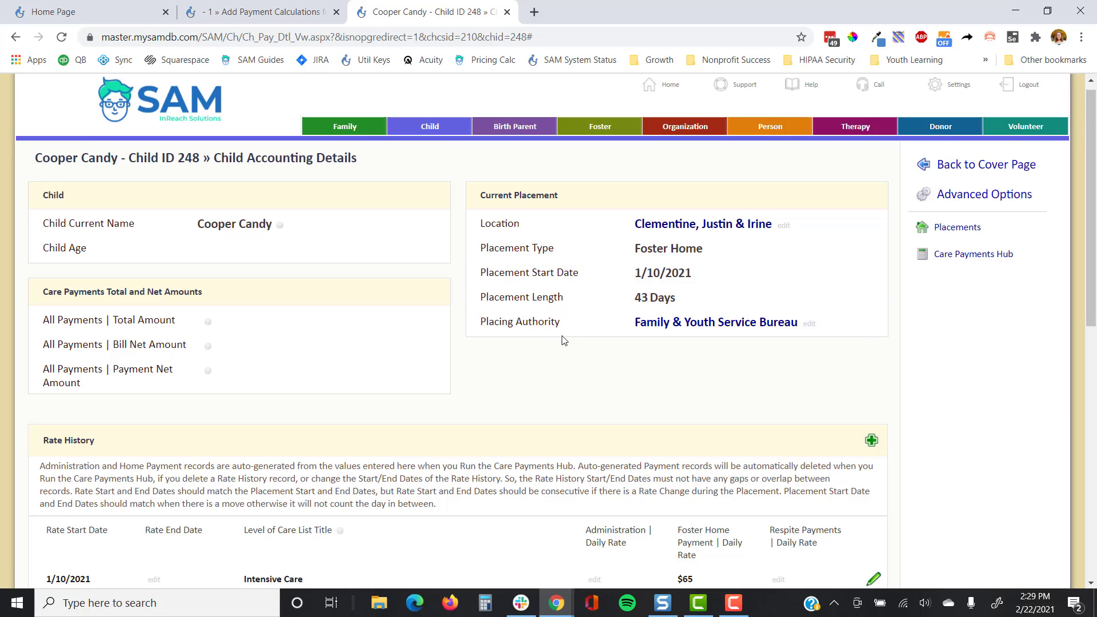
{"action": "scroll", "coordinate": [371, 365], "scroll_direction": "down", "scroll_amount": 3}
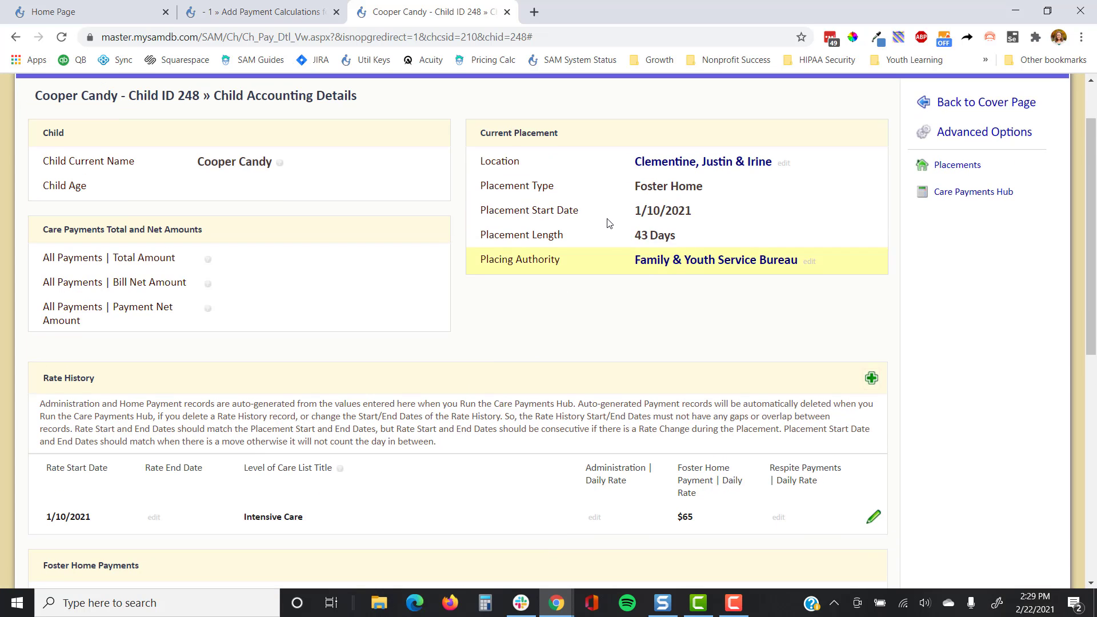
{"action": "scroll", "coordinate": [615, 372], "scroll_direction": "down", "scroll_amount": 3}
Open the Child Location Timeline from the child's placements and set the Arrived at Location Date to 1/10/2021.
{"action": "scroll", "coordinate": [629, 360], "scroll_direction": "up", "scroll_amount": 3}
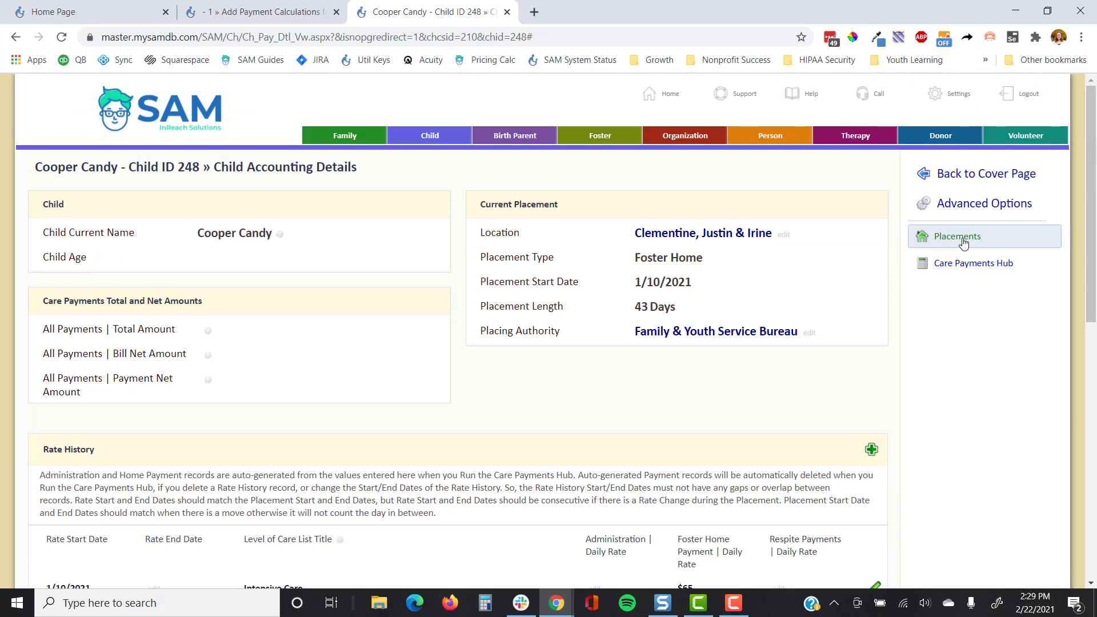
{"action": "left_click", "coordinate": [956, 238]}
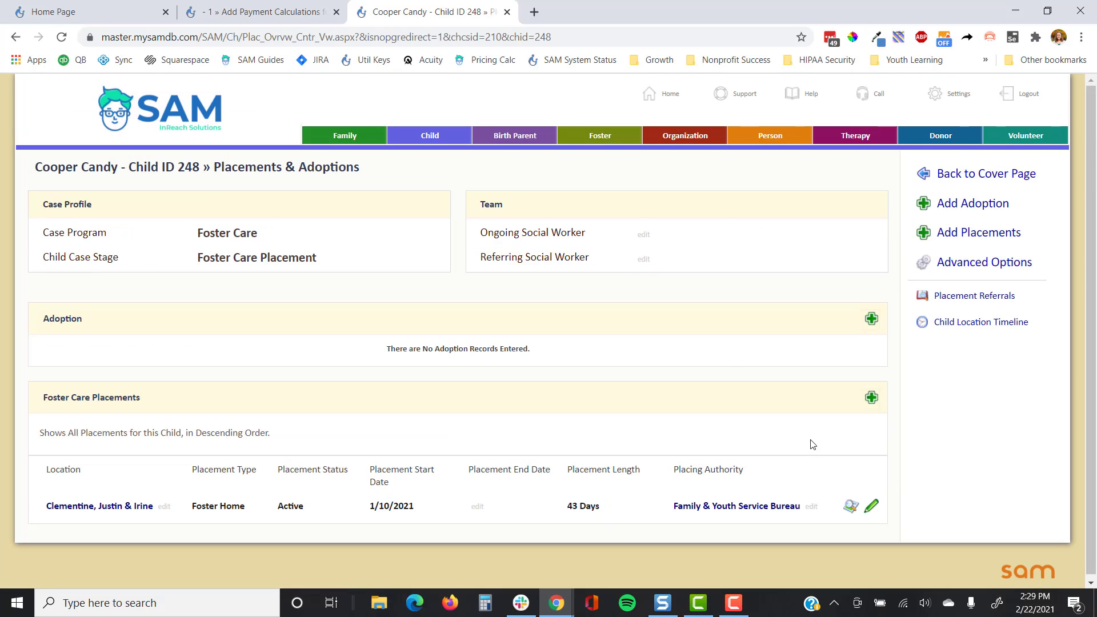
{"action": "left_click", "coordinate": [943, 322]}
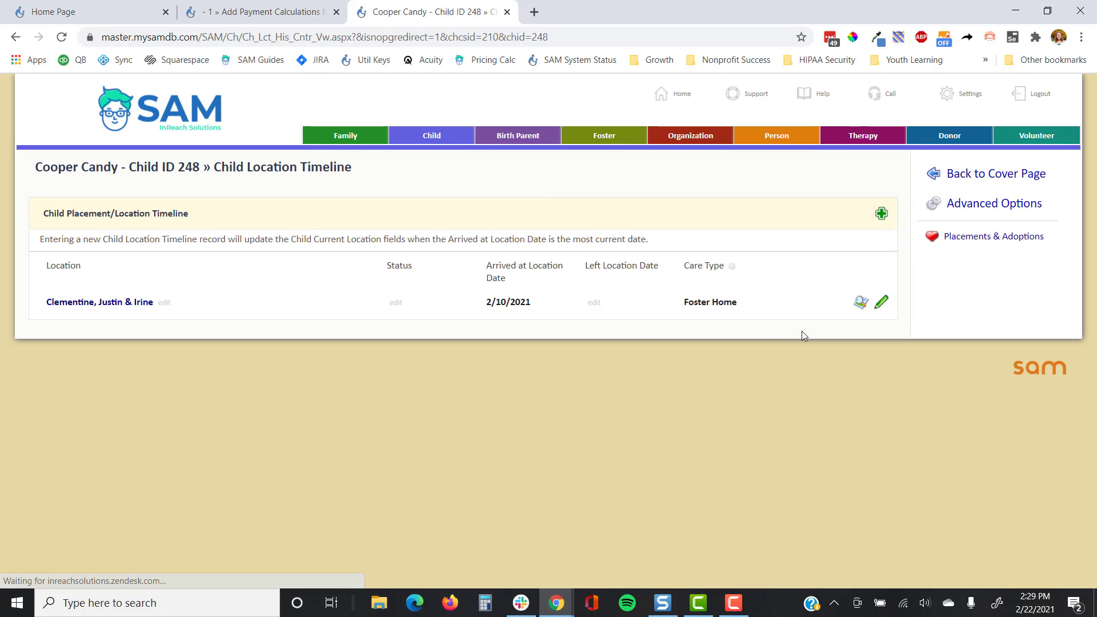
{"action": "left_click", "coordinate": [496, 303]}
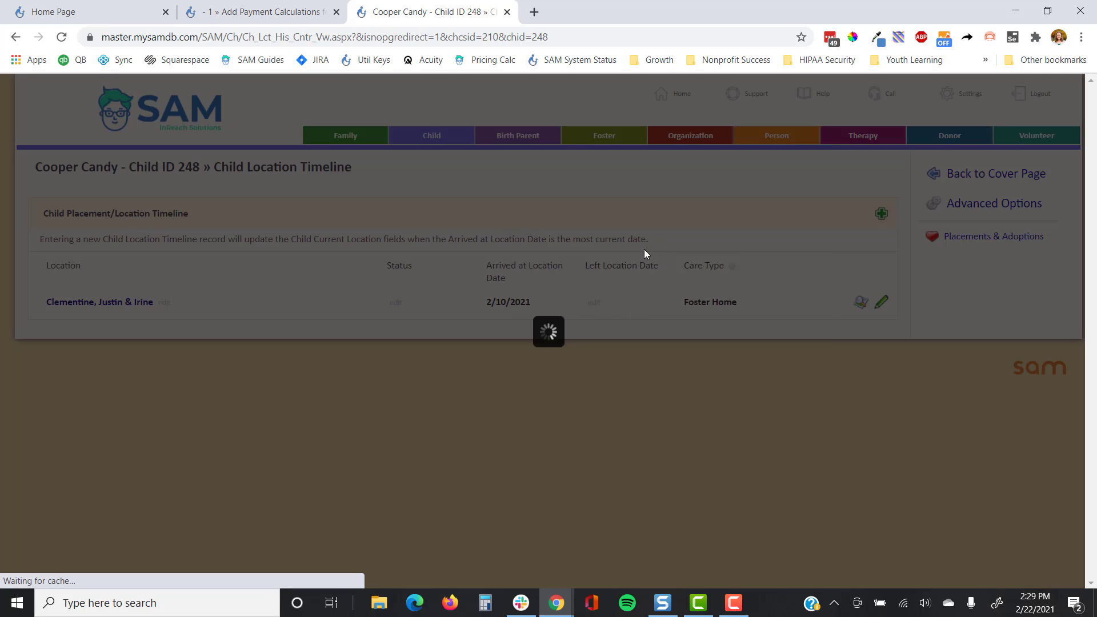
{"action": "left_click_drag", "start_coordinate": [500, 159], "coordinate": [487, 164]}
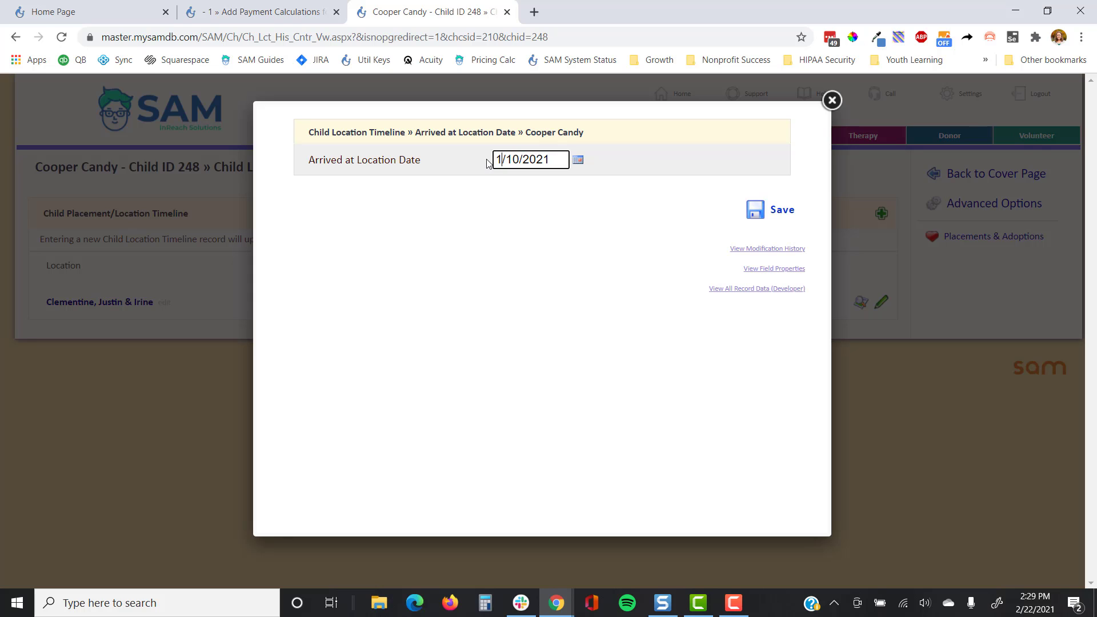
{"action": "key", "text": "Return"}
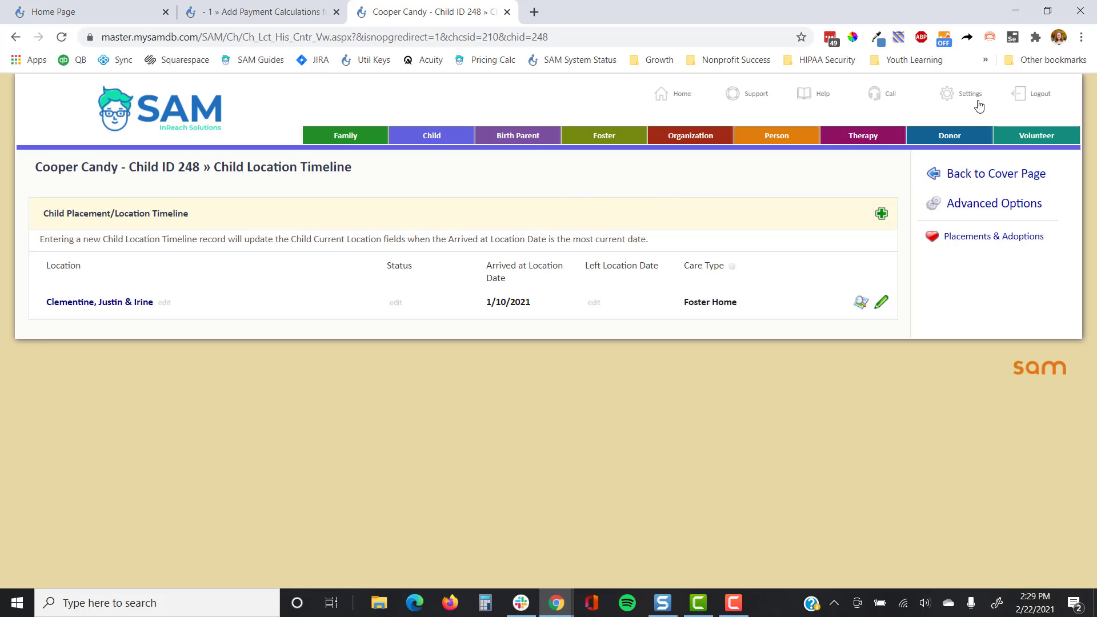
Open the Care Payments Hub in a new tab and run the care payments for January.
{"action": "left_click", "coordinate": [980, 106]}
{"action": "left_click", "coordinate": [661, 228]}
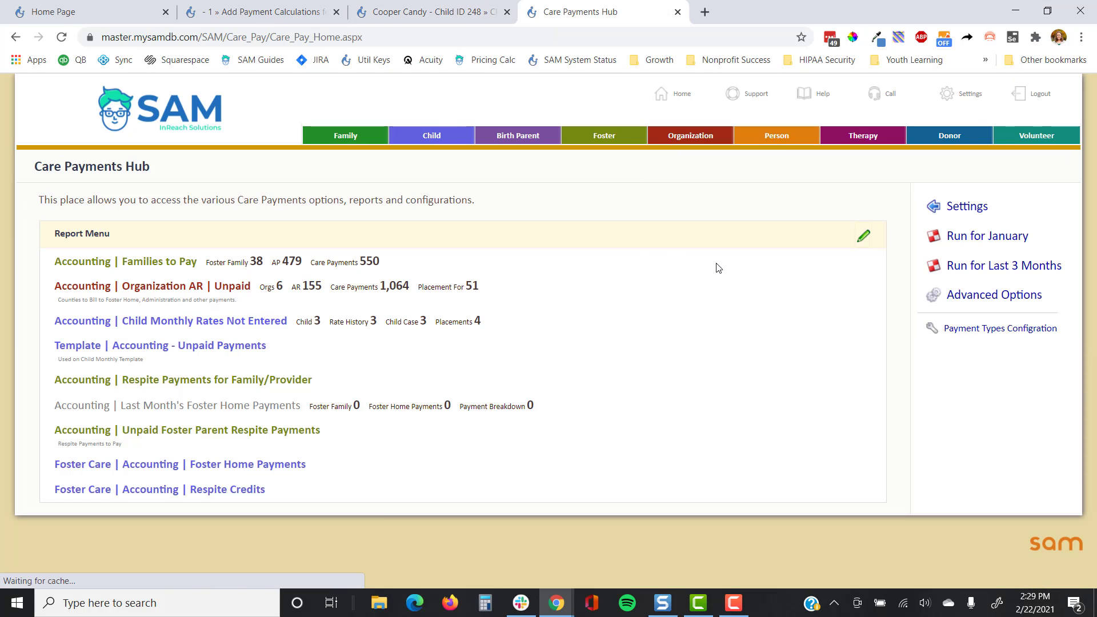
{"action": "left_click", "coordinate": [972, 239]}
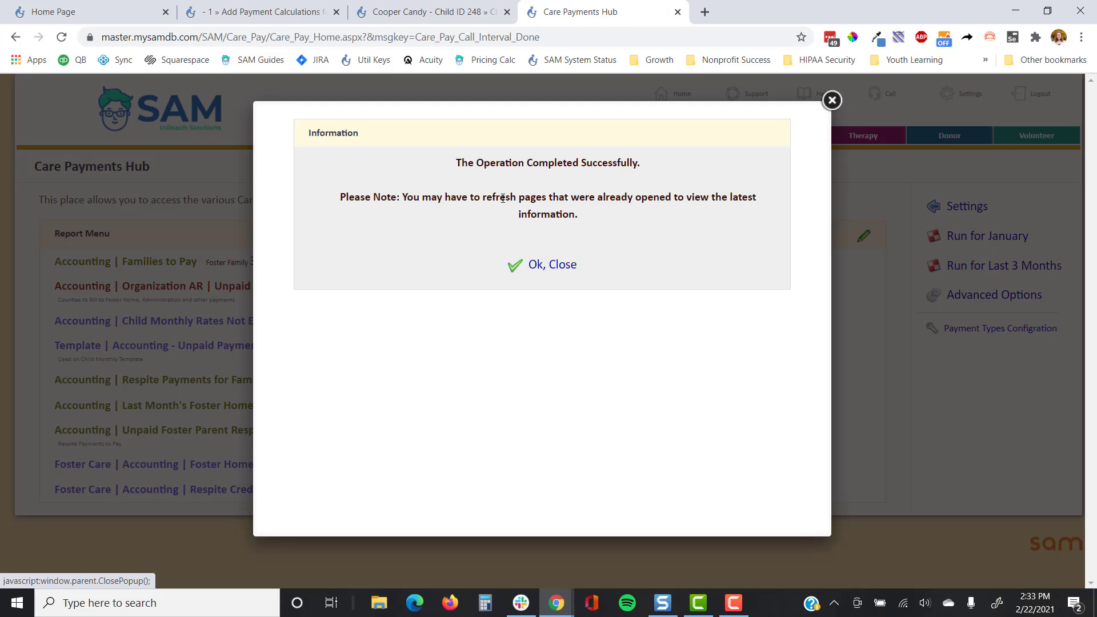
Review the Foster Home Payments in the child's accounting details and open the details of the January 2021 payment.
{"action": "left_click", "coordinate": [445, 11]}
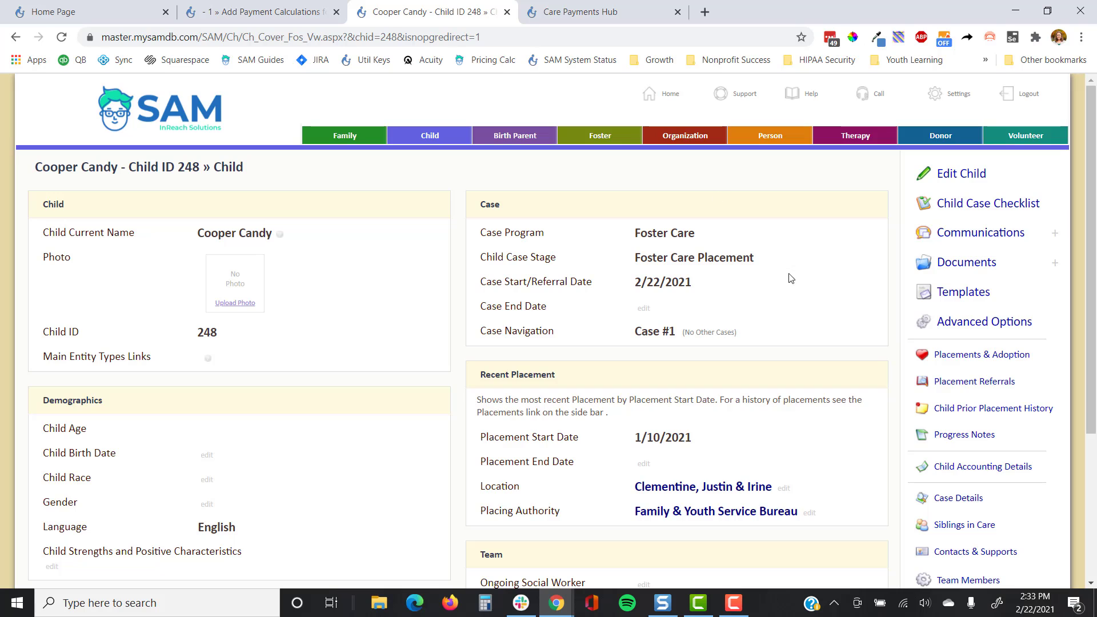
{"action": "left_click", "coordinate": [990, 470]}
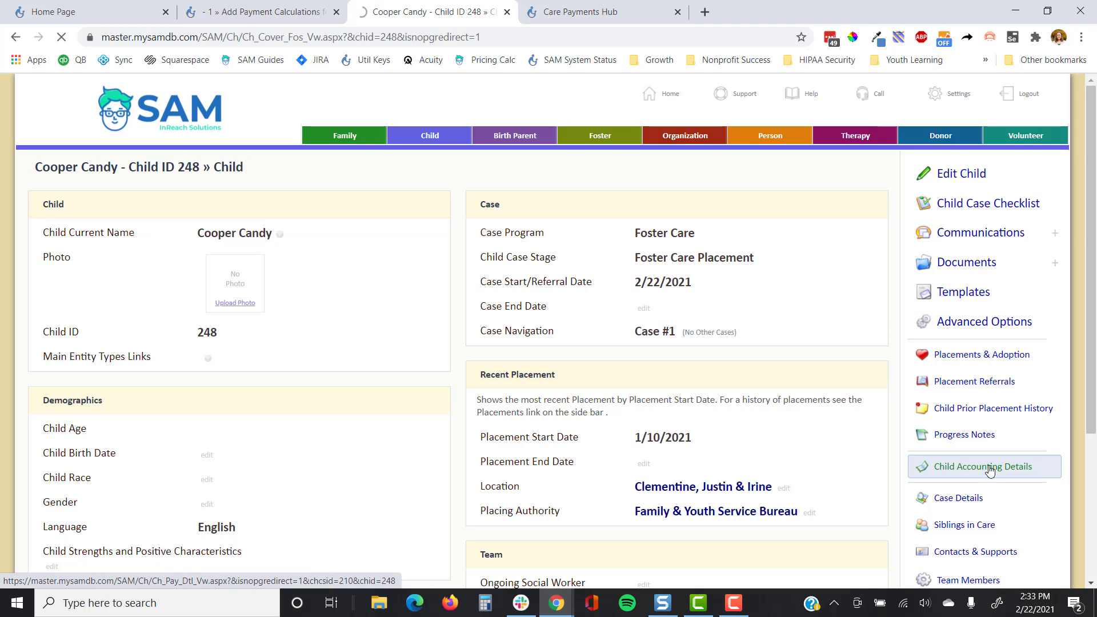
{"action": "scroll", "coordinate": [990, 465], "scroll_direction": "down", "scroll_amount": 3}
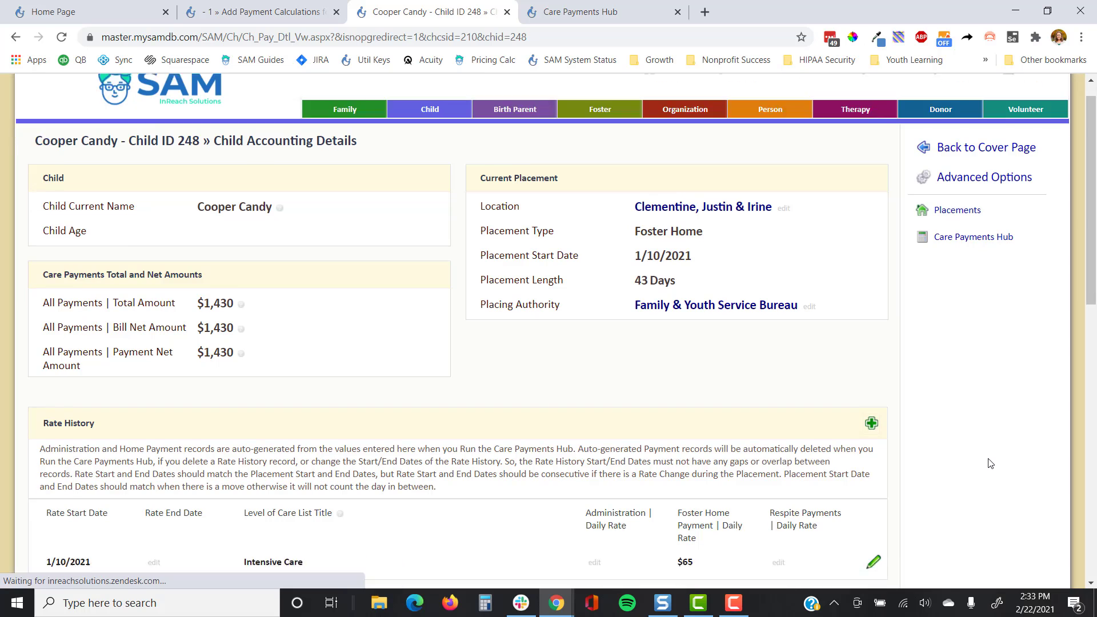
{"action": "scroll", "coordinate": [991, 461], "scroll_direction": "down", "scroll_amount": 1}
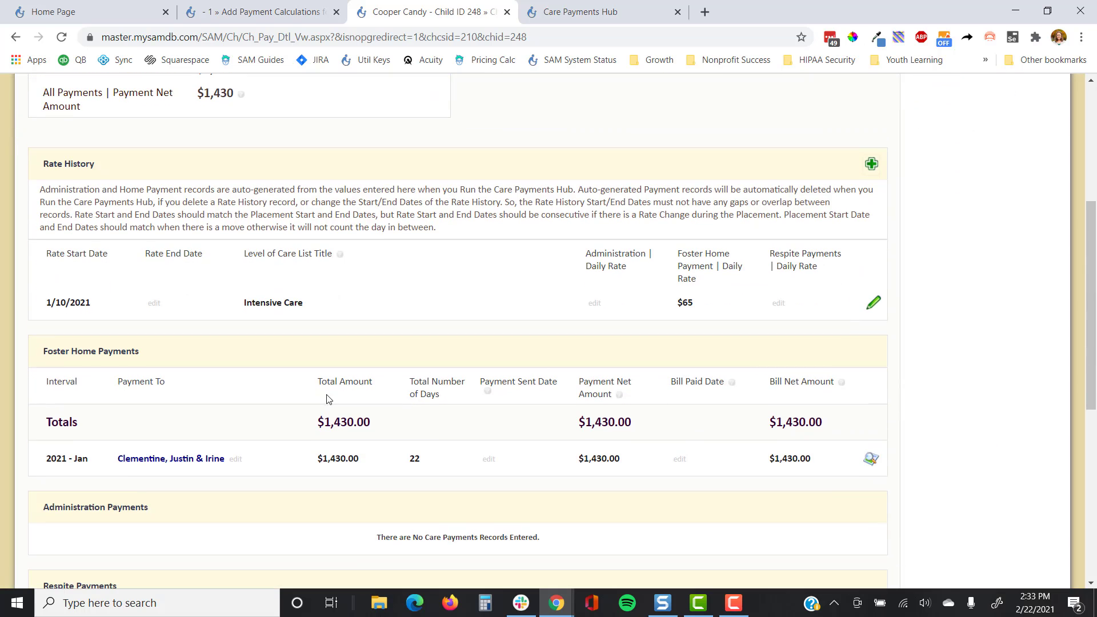
{"action": "left_click_drag", "start_coordinate": [150, 352], "coordinate": [30, 354]}
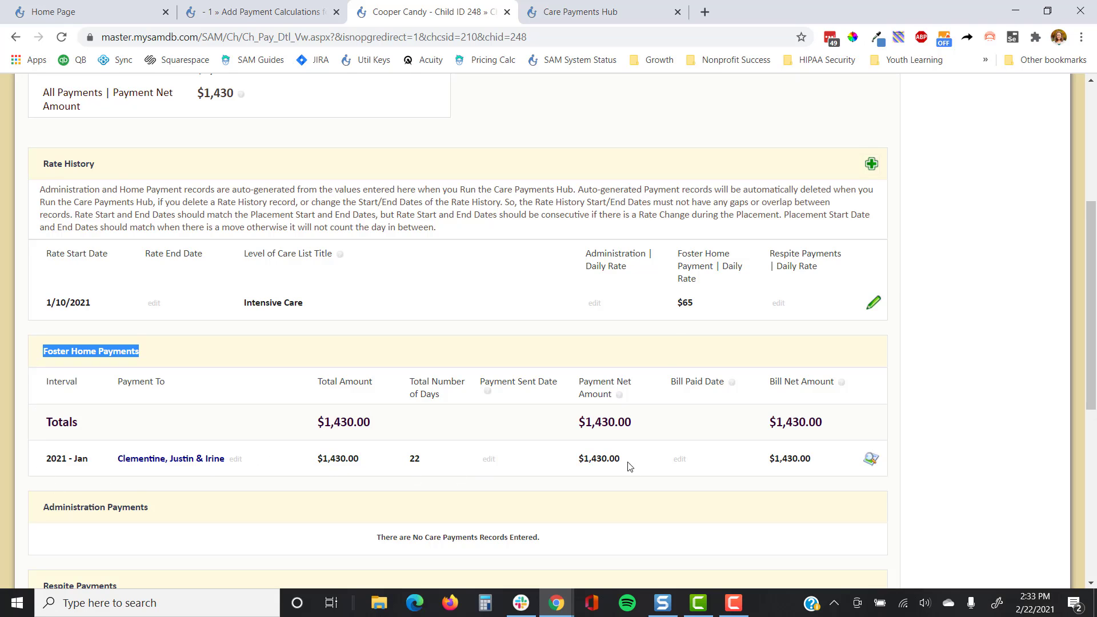
{"action": "left_click", "coordinate": [872, 461]}
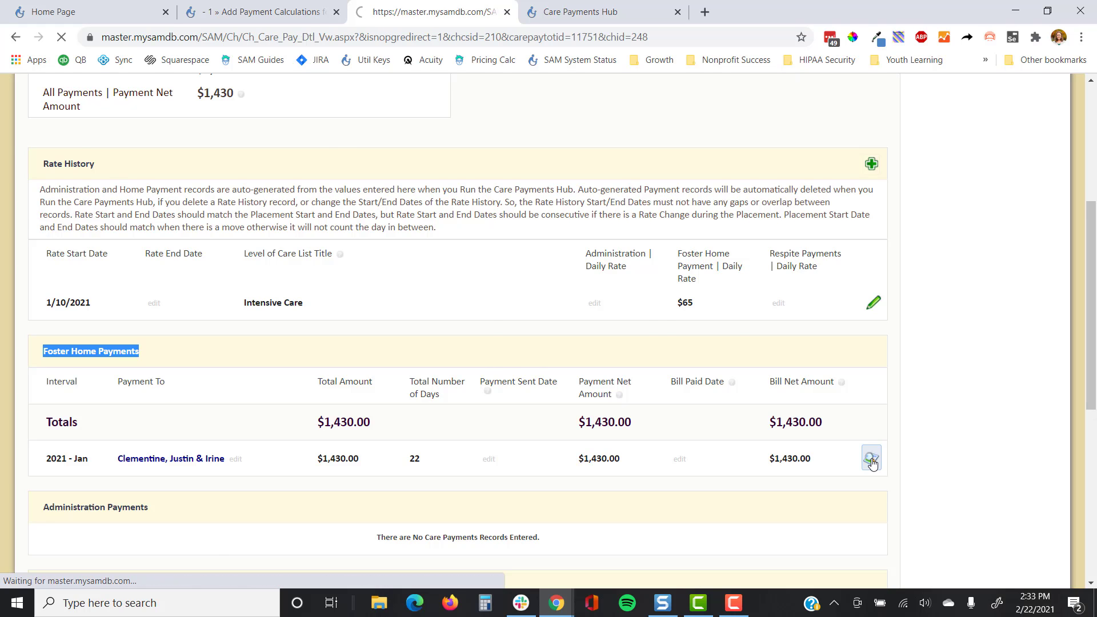
Examine the Payments Breakdown in the January 2021 payment details and return to the child's accounting details.
{"action": "scroll", "coordinate": [869, 461], "scroll_direction": "down", "scroll_amount": 4}
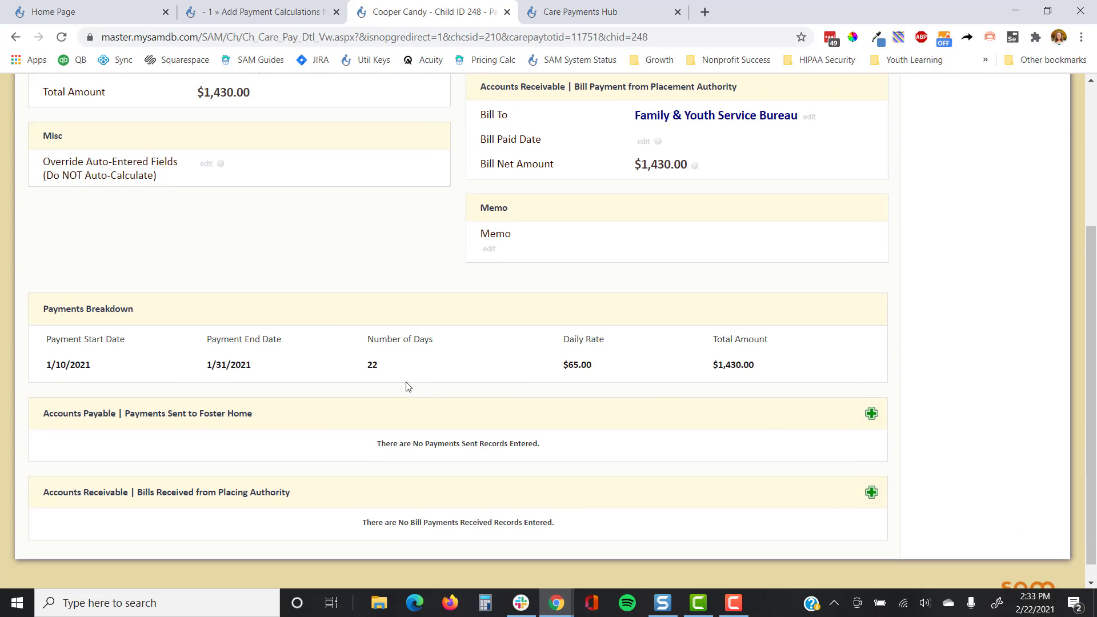
{"action": "left_click_drag", "start_coordinate": [136, 312], "coordinate": [35, 315]}
{"action": "scroll", "coordinate": [784, 393], "scroll_direction": "up", "scroll_amount": 4}
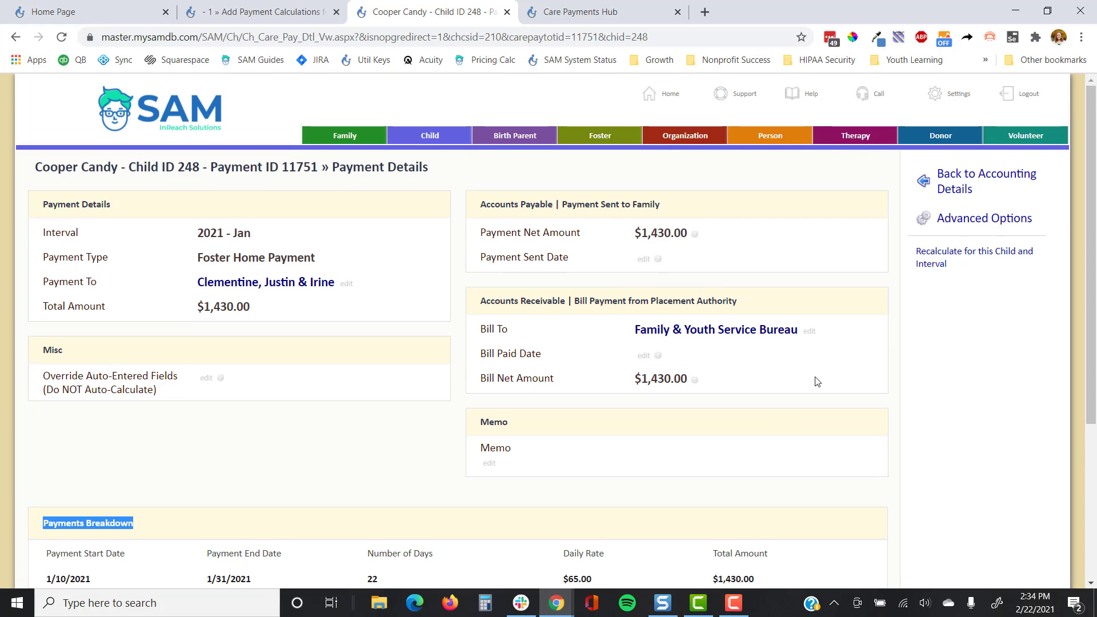
{"action": "left_click", "coordinate": [974, 184]}
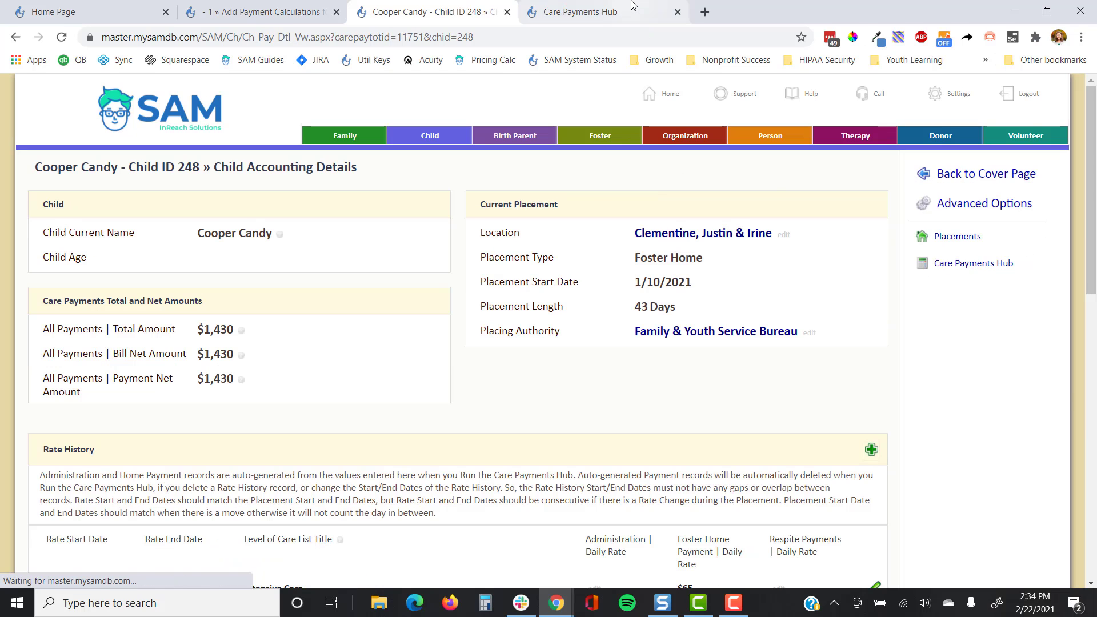
Switch back to the Care Payments Hub, dismiss the run popup, and open the Care Payments Misc Settings from the Payment Types Configuration.
{"action": "left_click", "coordinate": [633, 4]}
{"action": "left_click", "coordinate": [543, 262]}
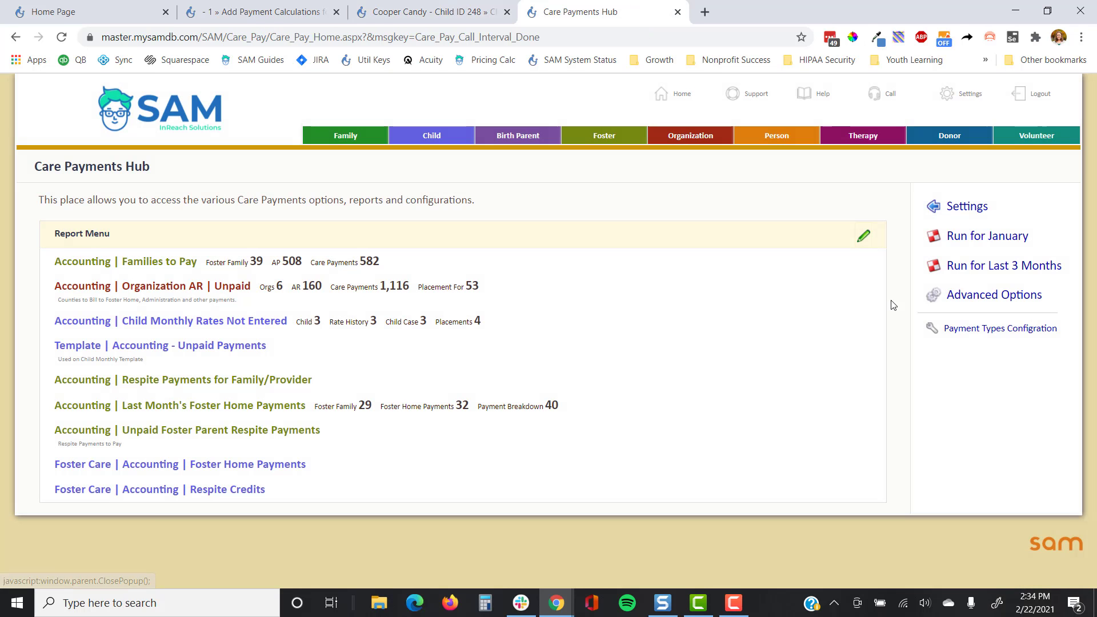
{"action": "left_click", "coordinate": [967, 333]}
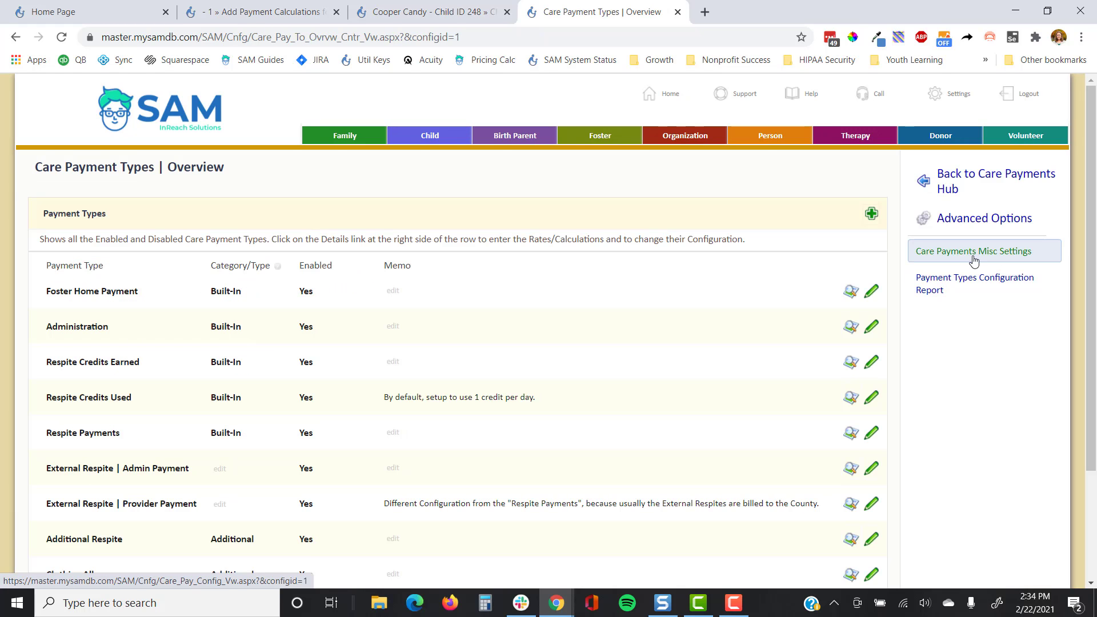
{"action": "left_click", "coordinate": [974, 258]}
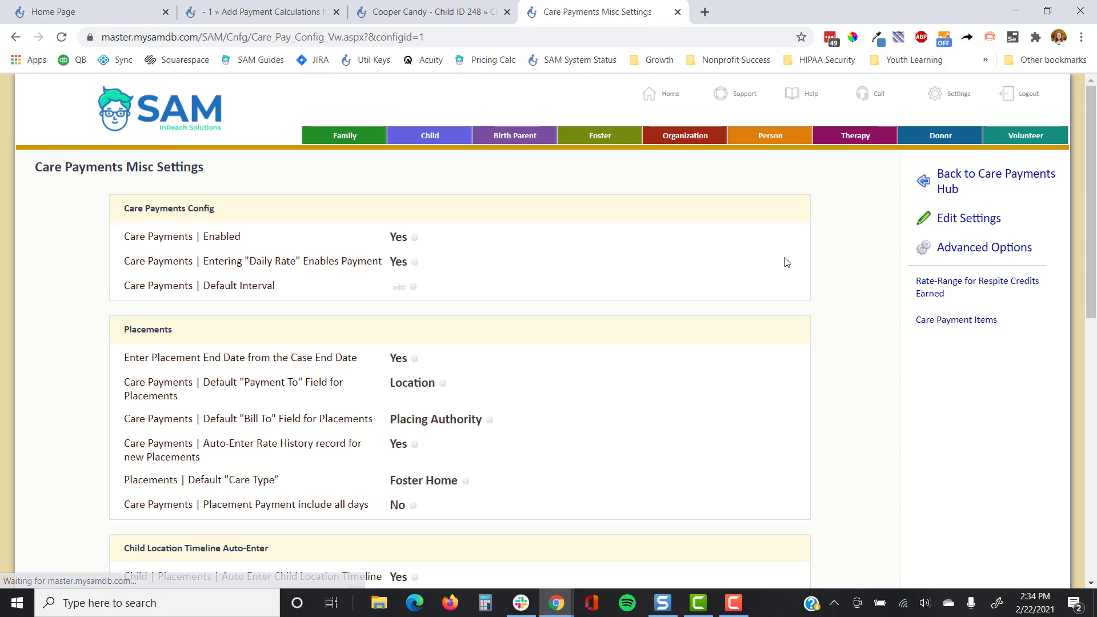
Review the Care Payments Misc Settings, including Auto-Enter Rate History record for new Placements, Child Location Timeline Auto-Enter, AR | AP, Rate-History and Misc.
{"action": "scroll", "coordinate": [769, 280], "scroll_direction": "down", "scroll_amount": 2}
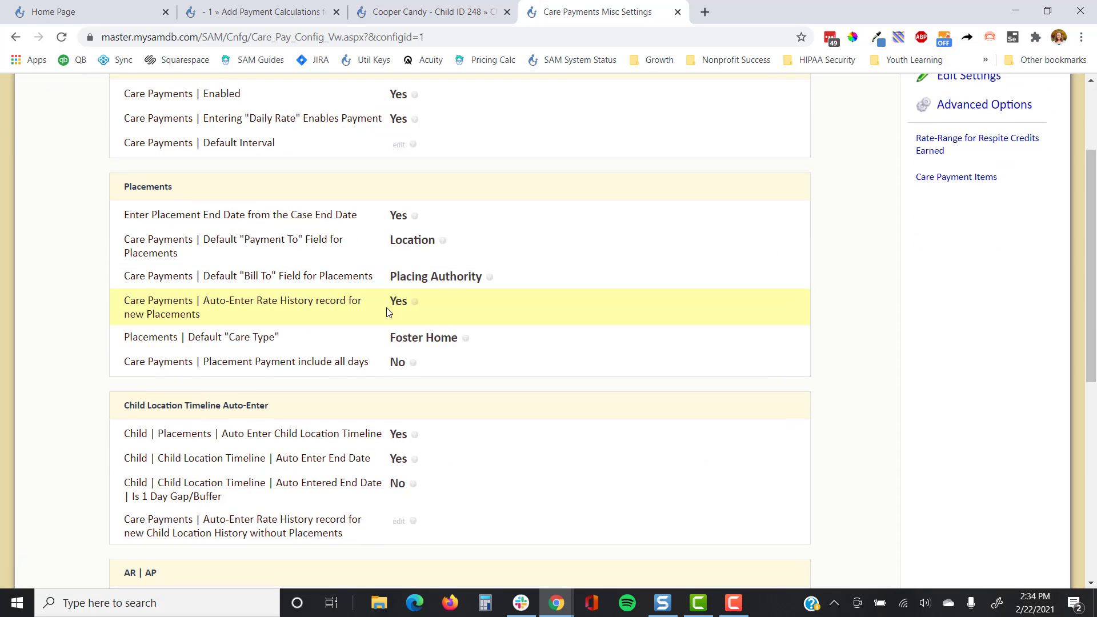
{"action": "left_click_drag", "start_coordinate": [223, 316], "coordinate": [204, 294]}
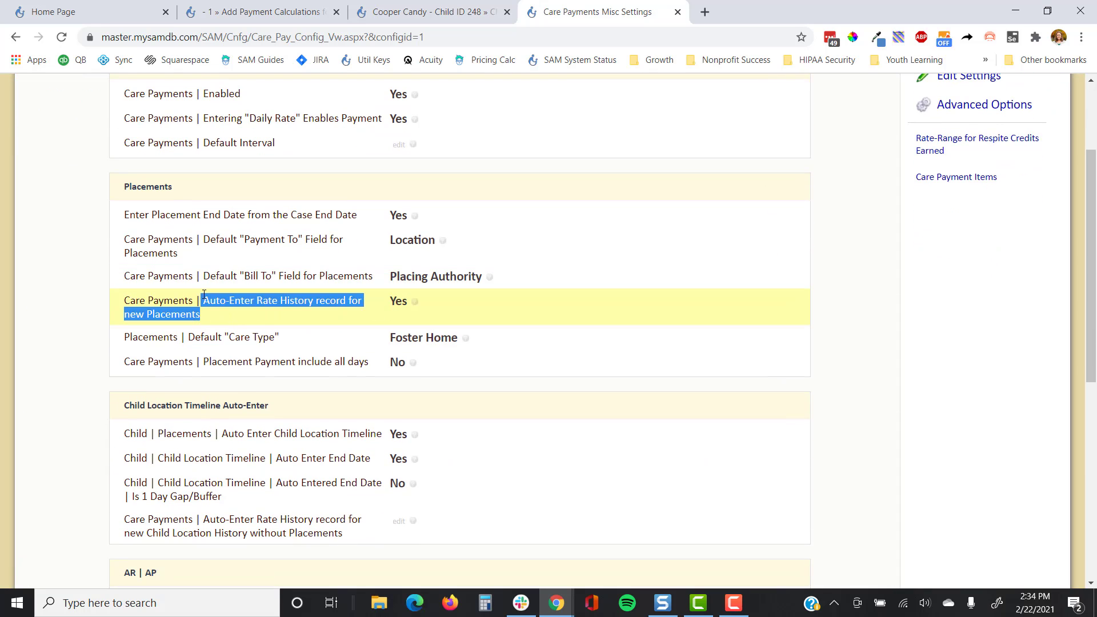
{"action": "left_click", "coordinate": [208, 316]}
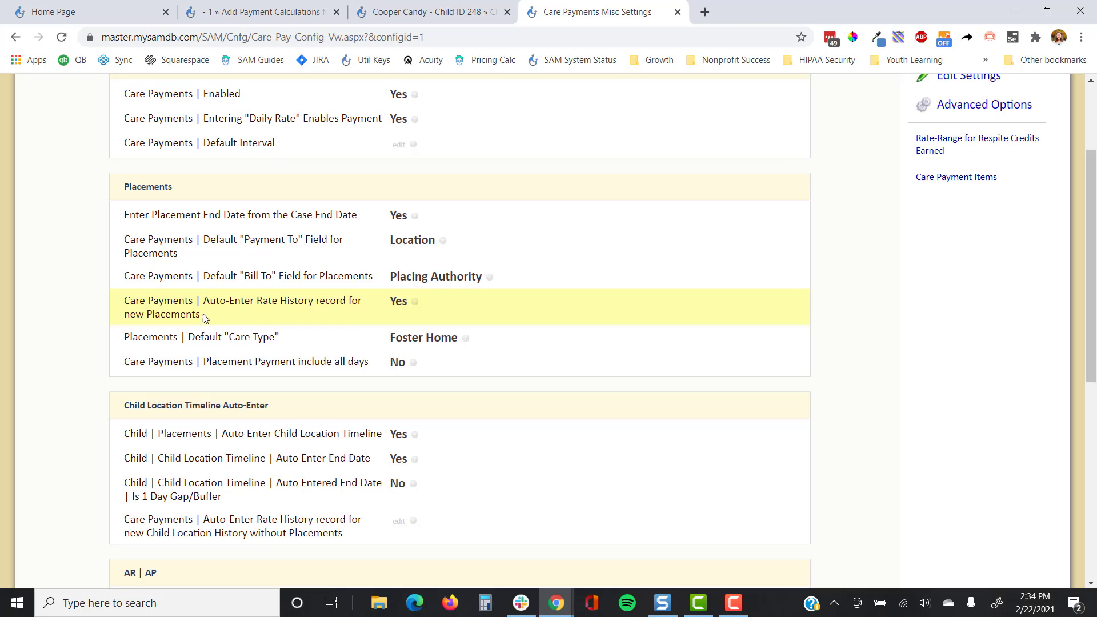
{"action": "left_click_drag", "start_coordinate": [201, 316], "coordinate": [204, 301]}
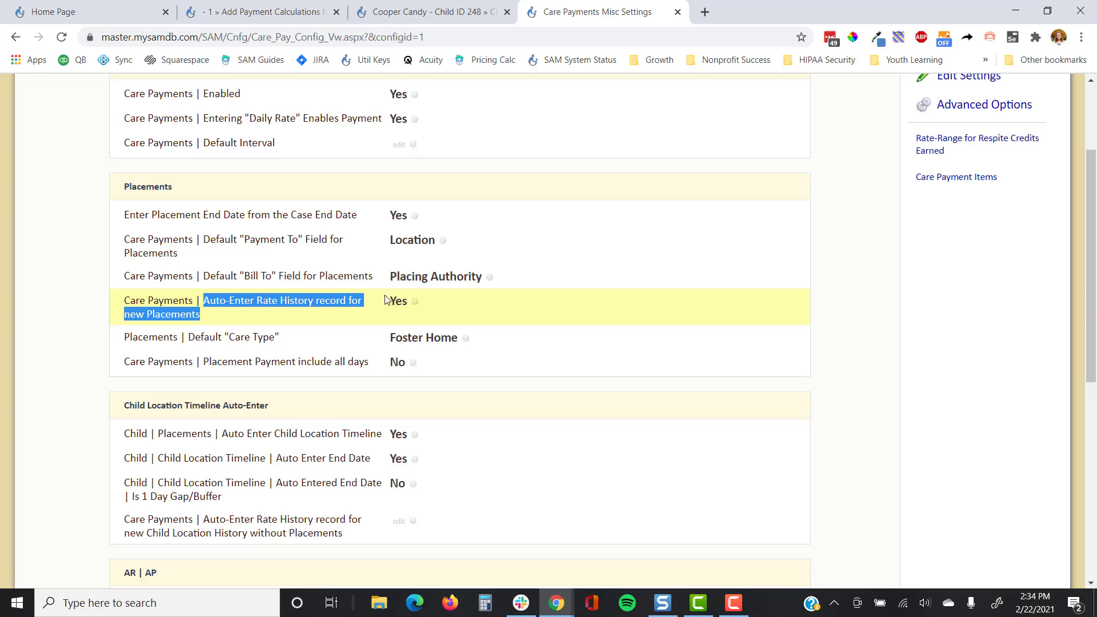
{"action": "scroll", "coordinate": [394, 305], "scroll_direction": "down", "scroll_amount": 3}
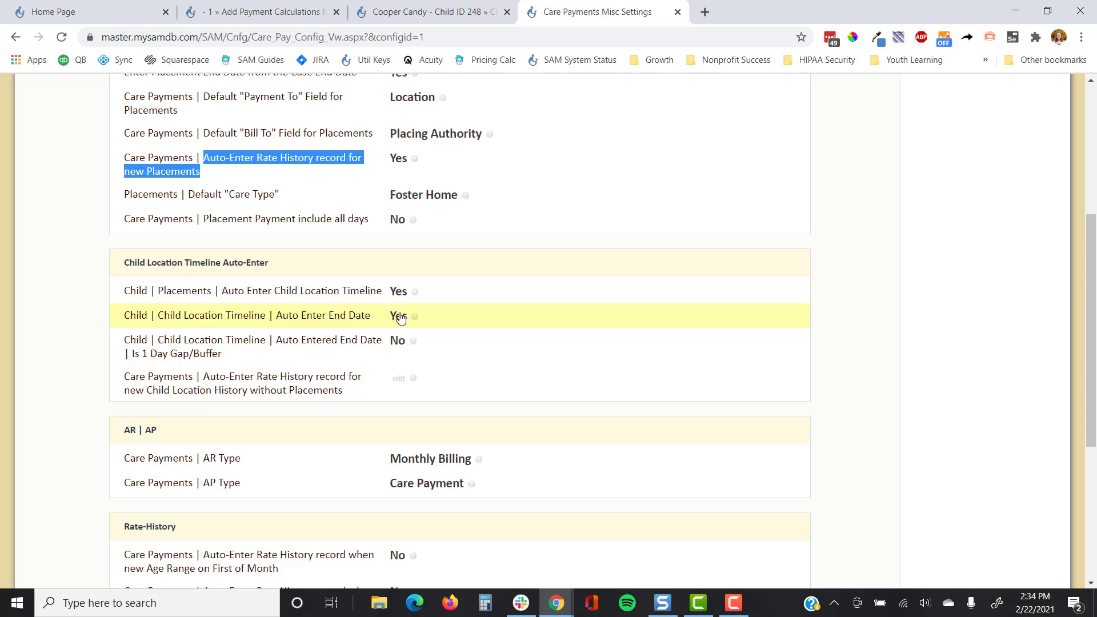
{"action": "scroll", "coordinate": [400, 329], "scroll_direction": "down", "scroll_amount": 5}
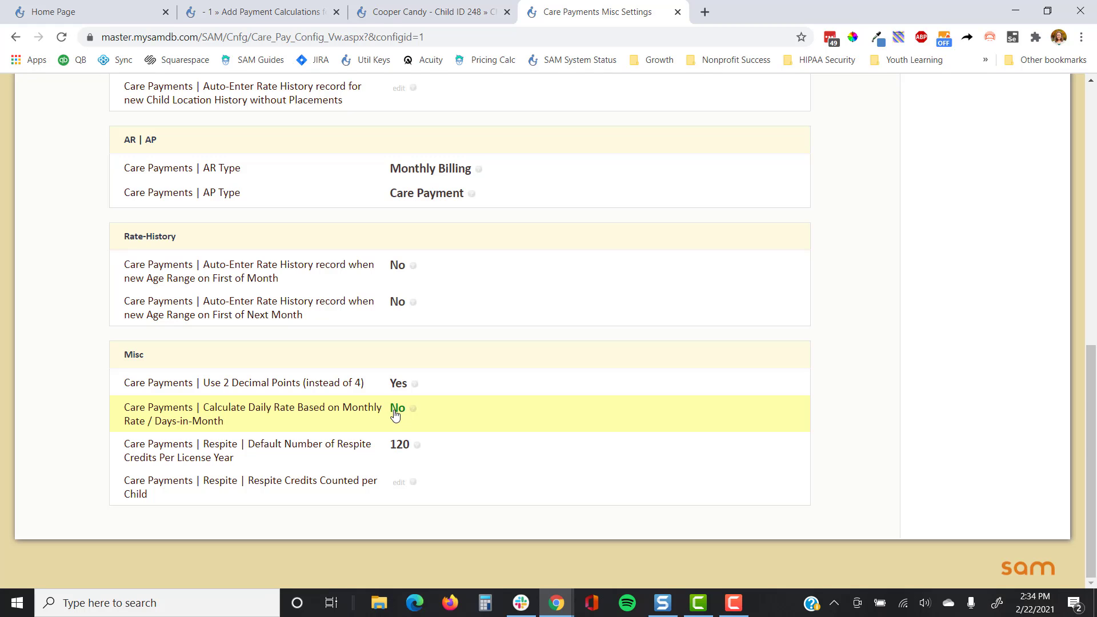
{"action": "scroll", "coordinate": [850, 349], "scroll_direction": "up", "scroll_amount": 5}
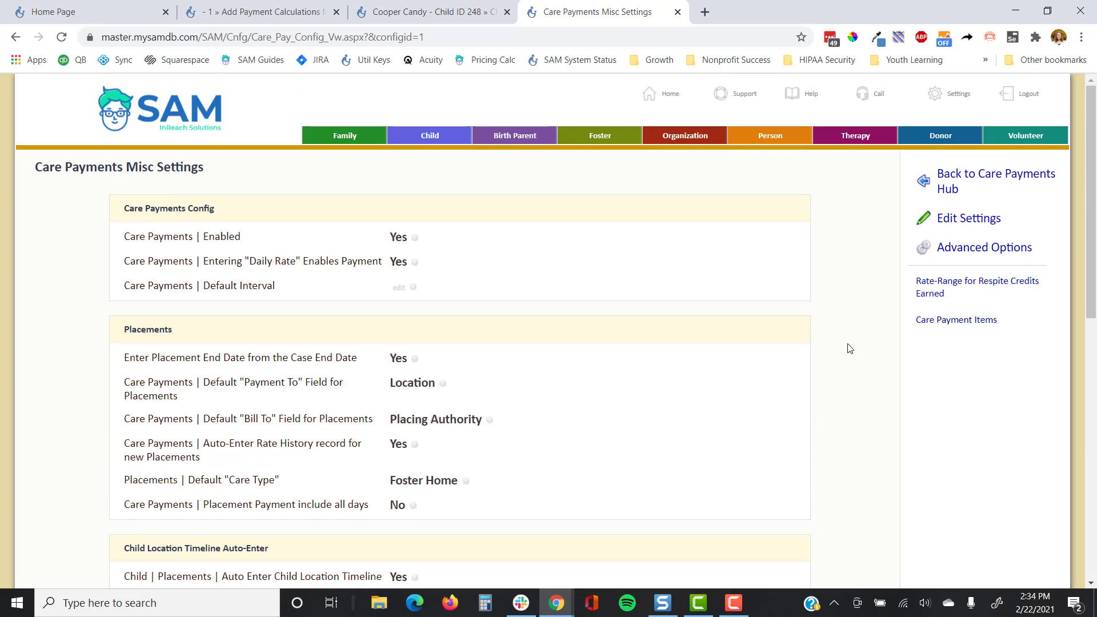